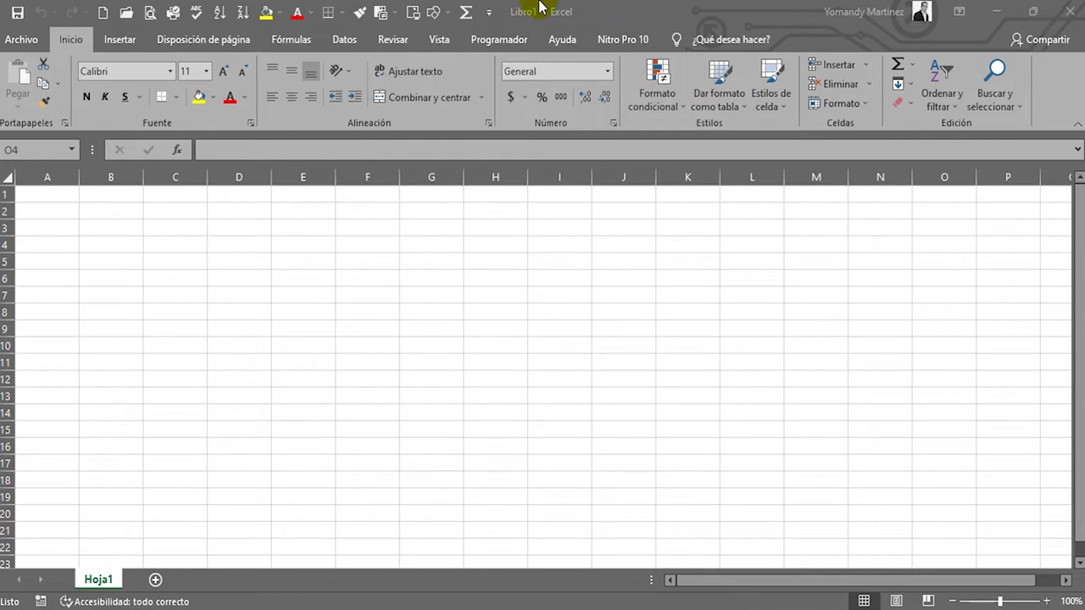
# Create a new blank workbook
pyautogui.click(103, 14)
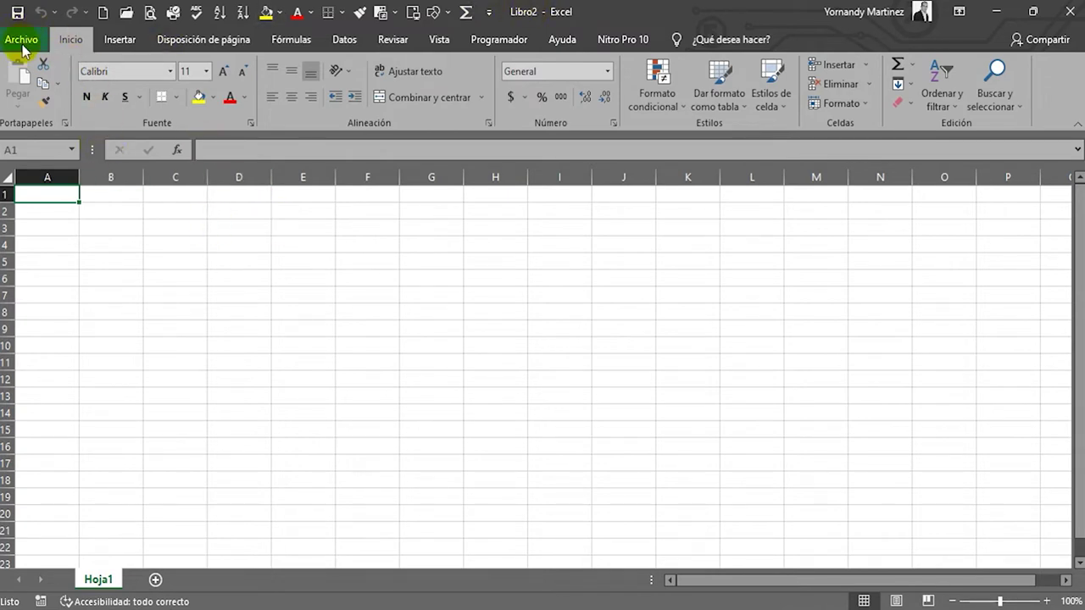
pyautogui.click(17, 12)
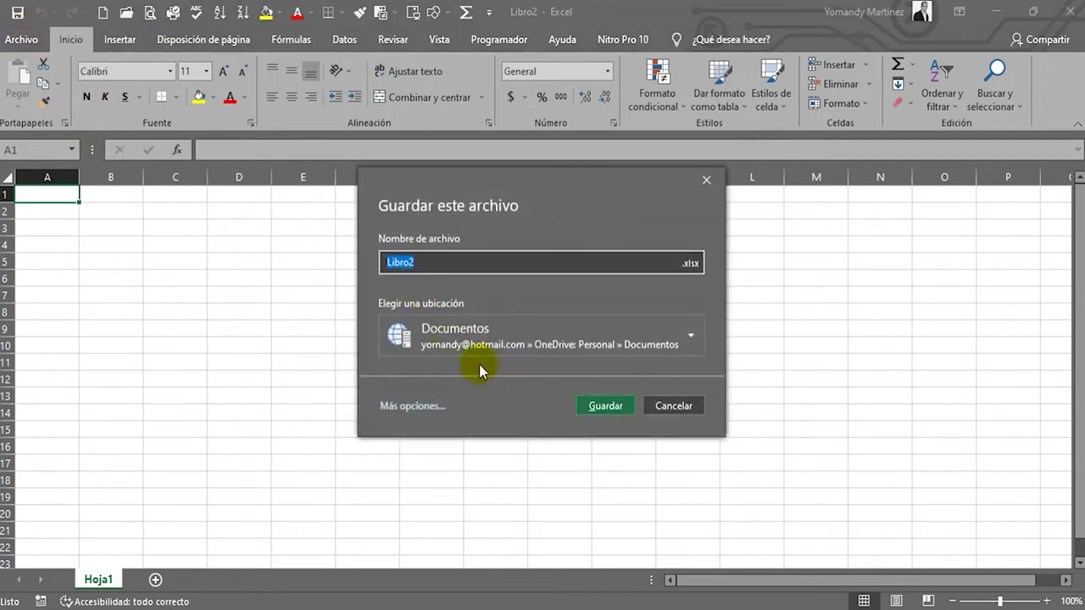
pyautogui.click(408, 260)
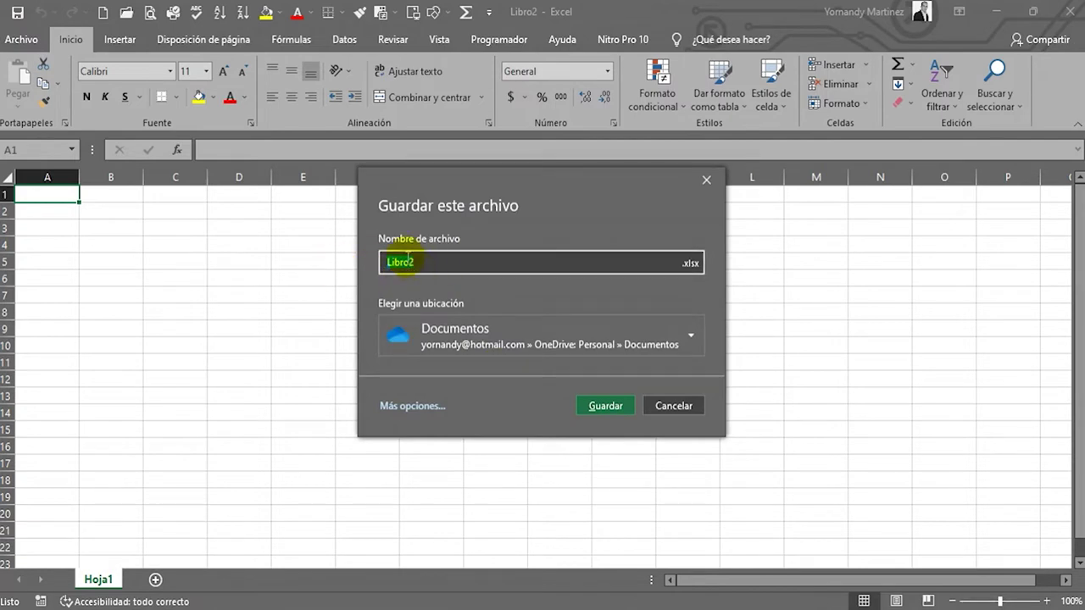
pyautogui.click(705, 180)
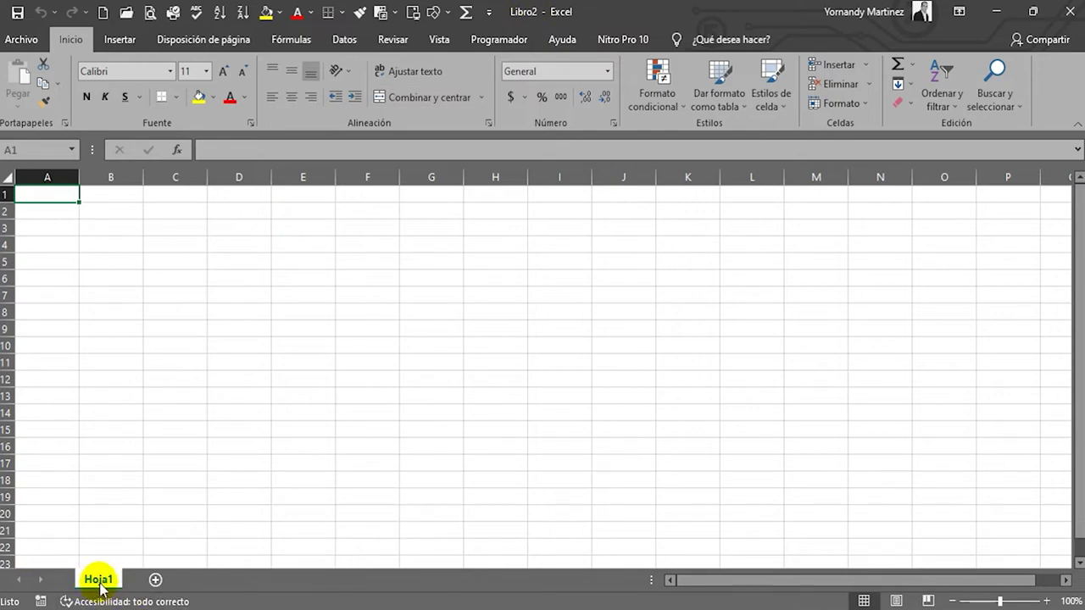
# Add two worksheets, Hoja2 and Hoja3, after Hoja1
pyautogui.click(175, 580)
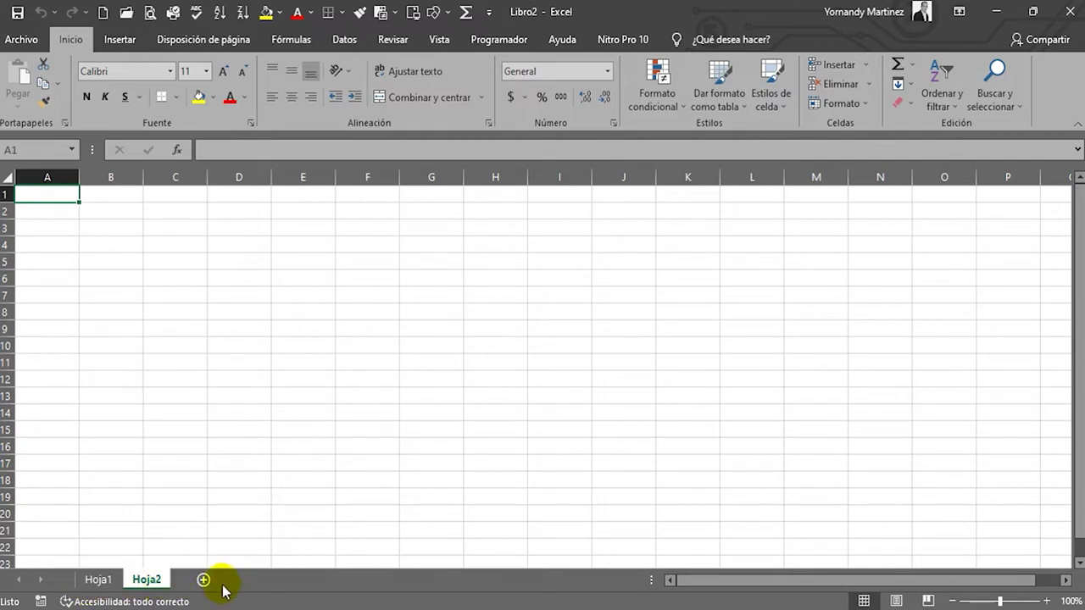
pyautogui.click(203, 582)
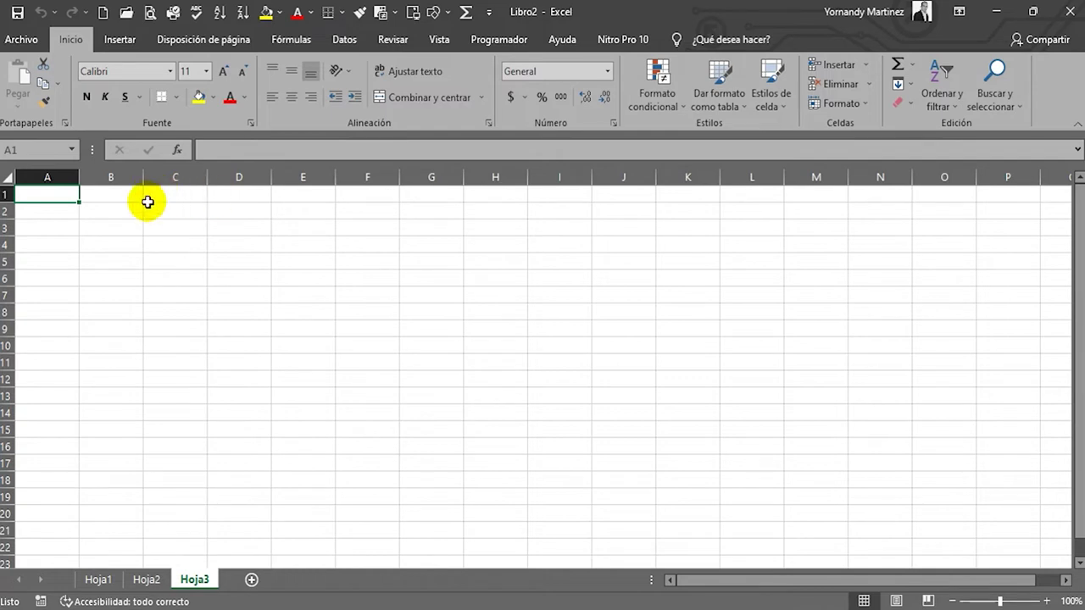
# Select whole columns D, E, F and A in turn, ending on column E, to examine the column lettering
pyautogui.click(237, 177)
pyautogui.click(304, 178)
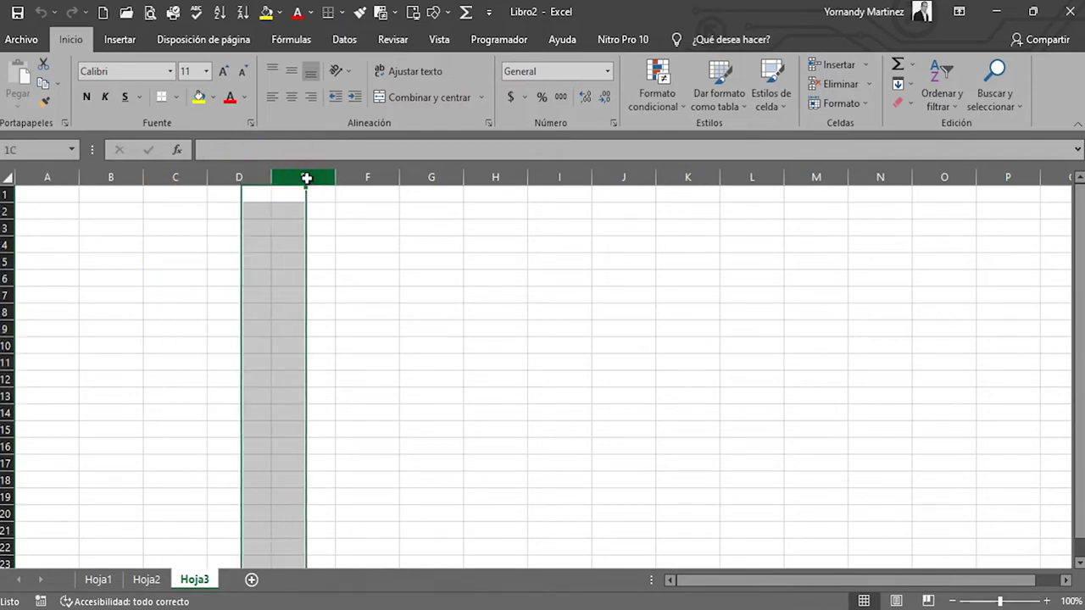
pyautogui.click(363, 176)
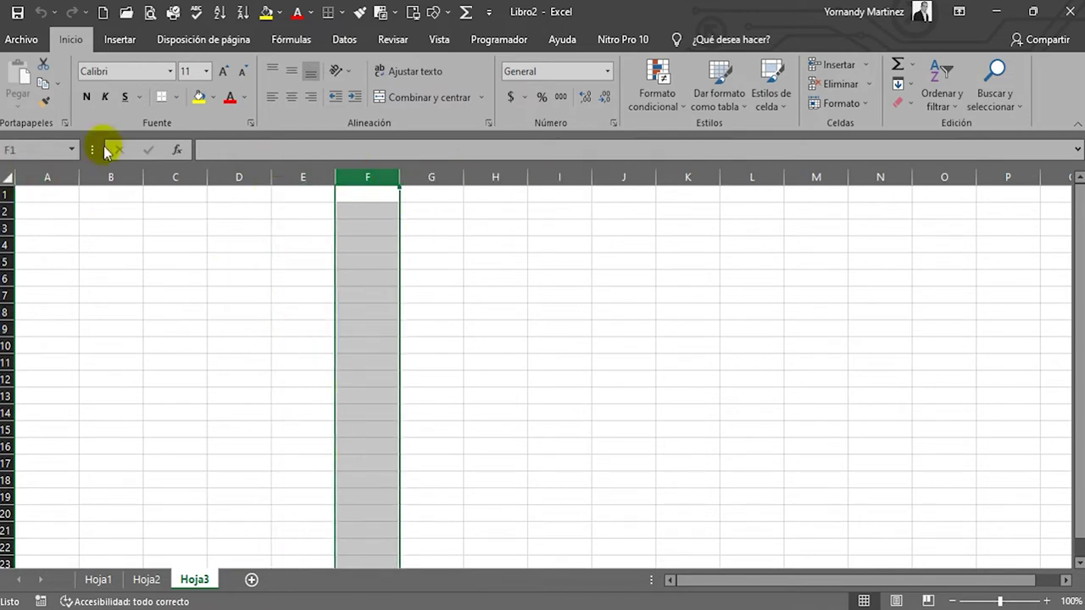
pyautogui.click(47, 174)
pyautogui.click(284, 177)
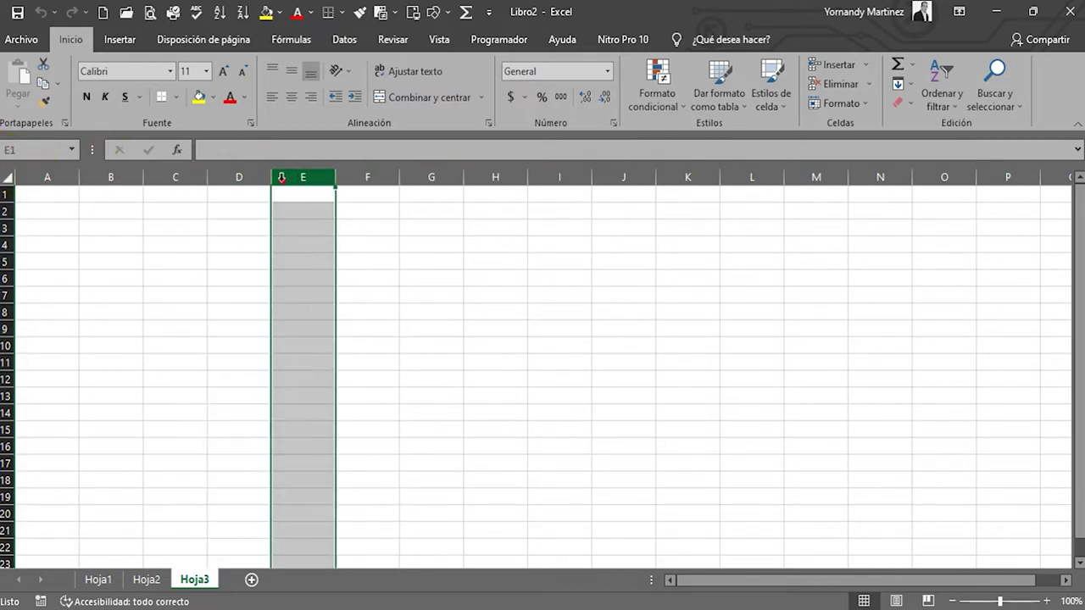
# Examine the lettering past column Z by selecting columns AA, AB and AC in turn, and return to column B
pyautogui.moveTo(751, 581); pyautogui.dragTo(784, 582)
pyautogui.click(1066, 580)
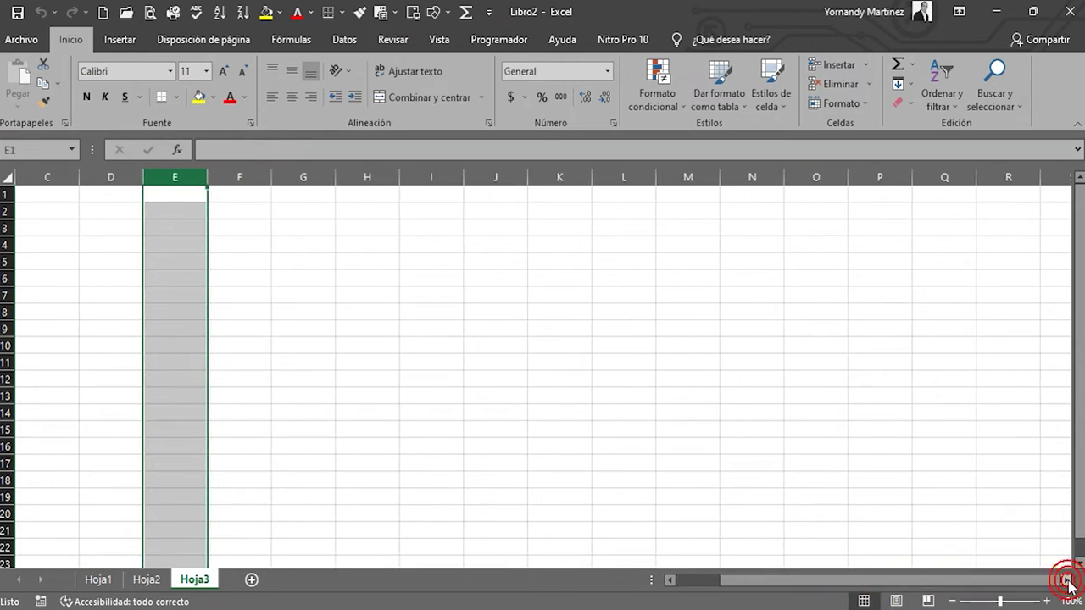
pyautogui.click(1066, 581)
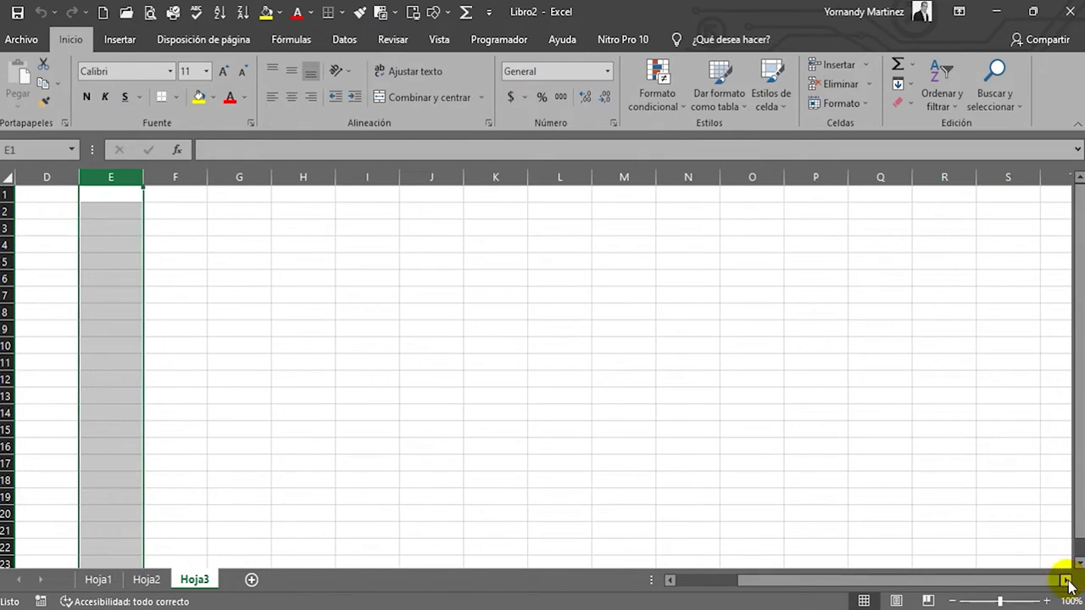
pyautogui.moveTo(1066, 581); pyautogui.dragTo(1066, 581)
pyautogui.click(751, 177)
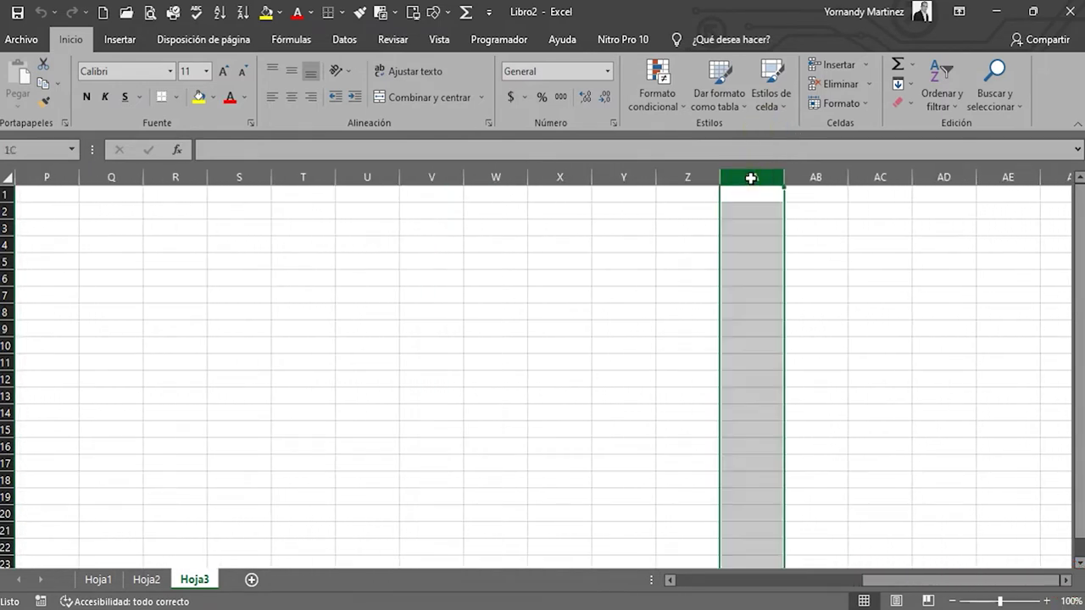
pyautogui.keyDown('shift'); pyautogui.click(827, 176); pyautogui.keyUp('shift')
pyautogui.click(825, 178)
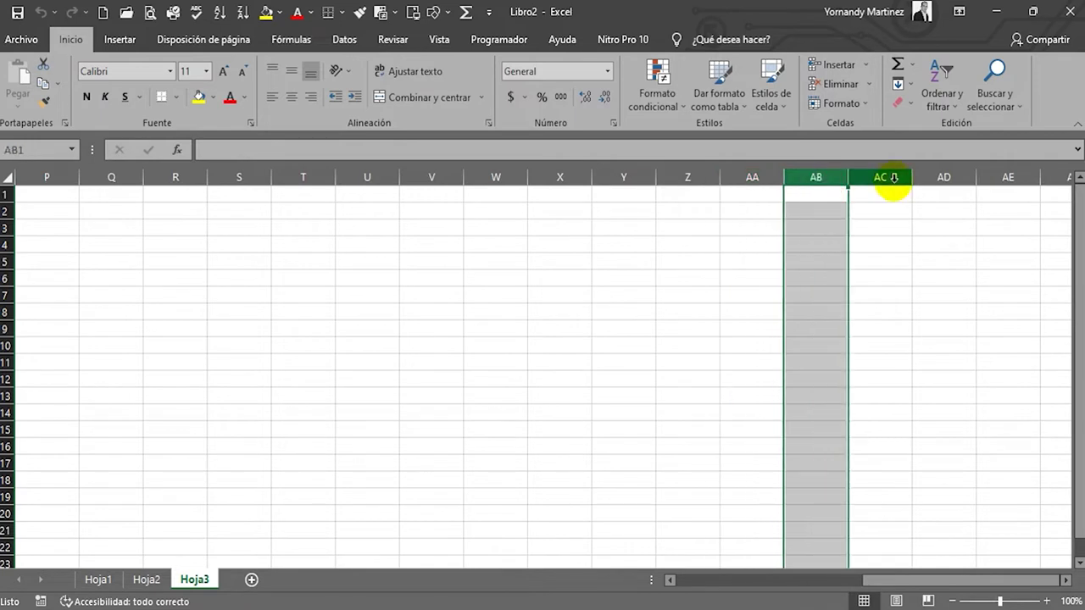
pyautogui.click(889, 177)
pyautogui.moveTo(1034, 581); pyautogui.dragTo(848, 581)
pyautogui.click(114, 178)
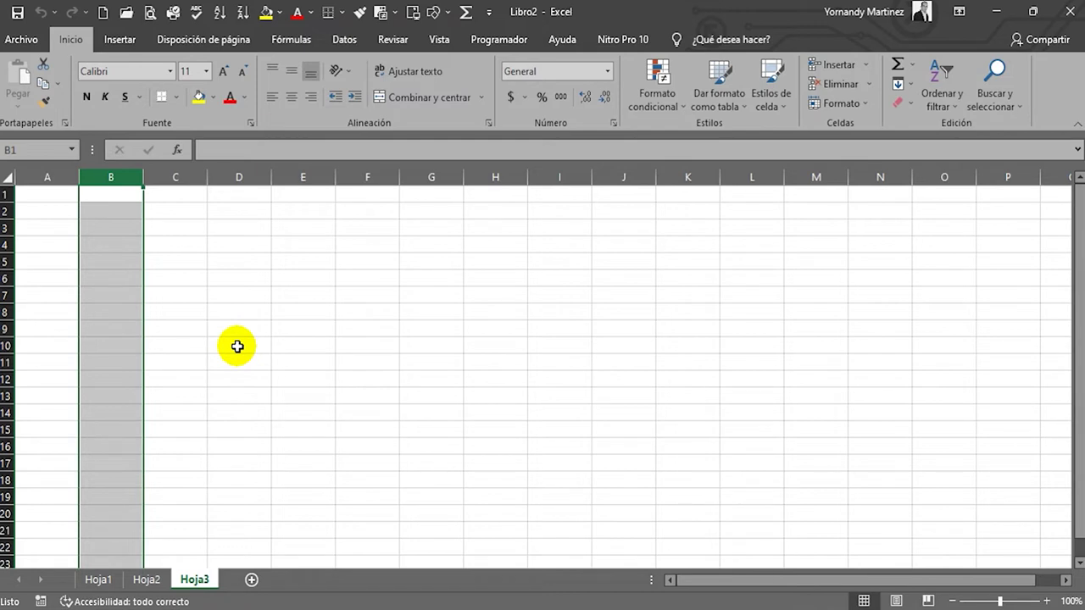
# Select whole rows 6, 2, 5 and 1 one at a time to examine the row numbering
pyautogui.click(175, 198)
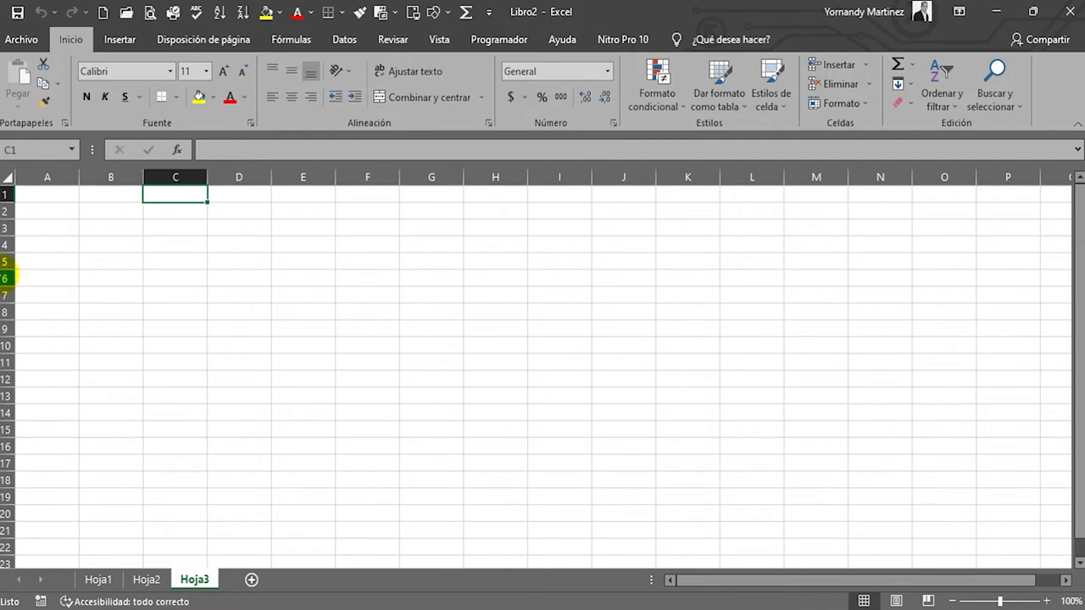
pyautogui.click(4, 277)
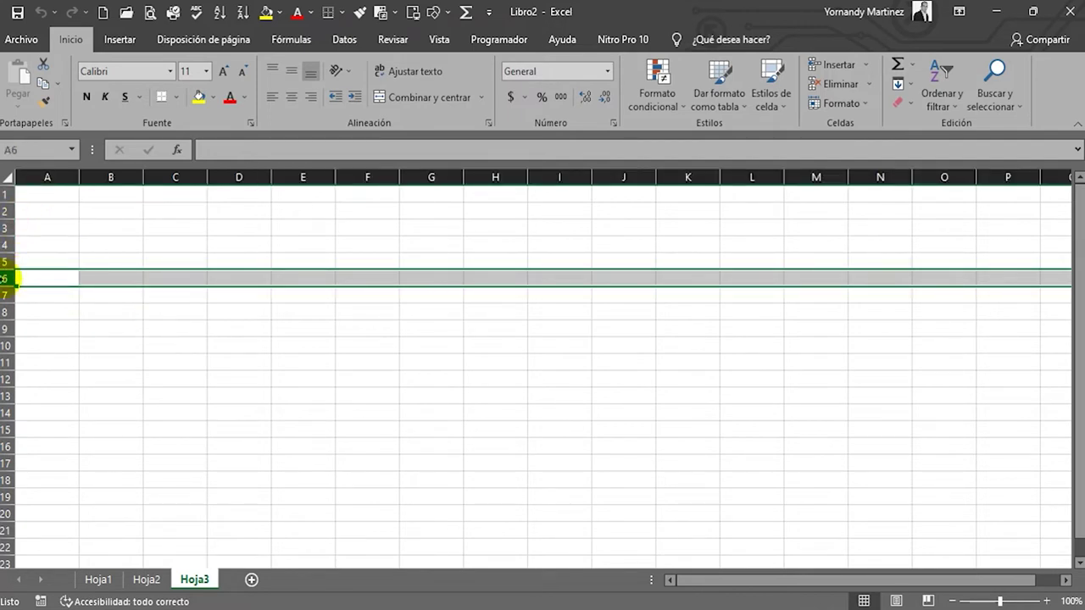
pyautogui.click(5, 211)
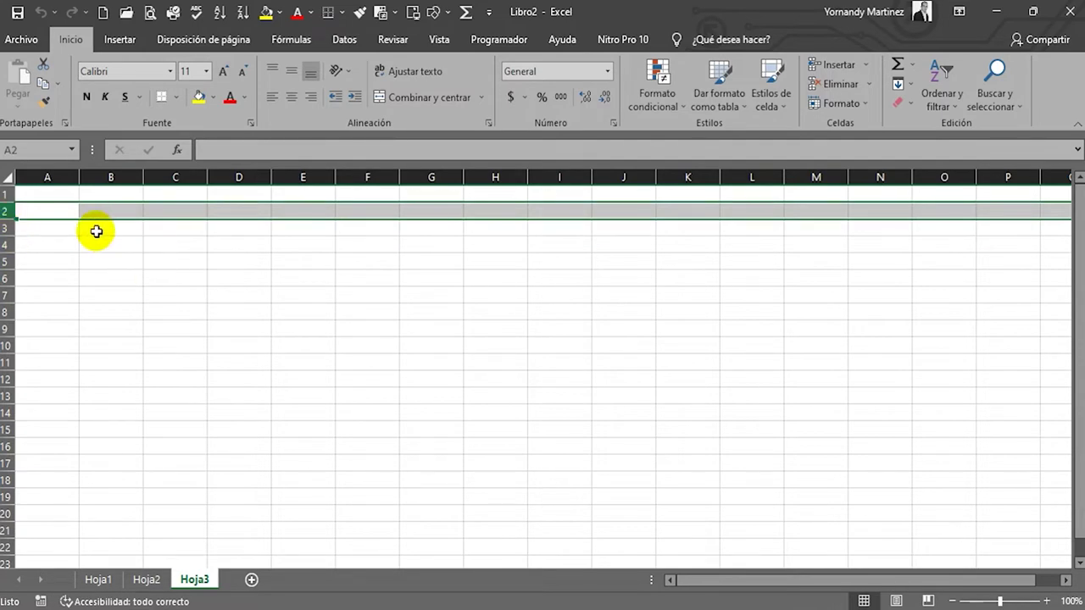
pyautogui.keyDown('ctrl'); pyautogui.scroll(6, 94, 230); pyautogui.keyUp('ctrl')
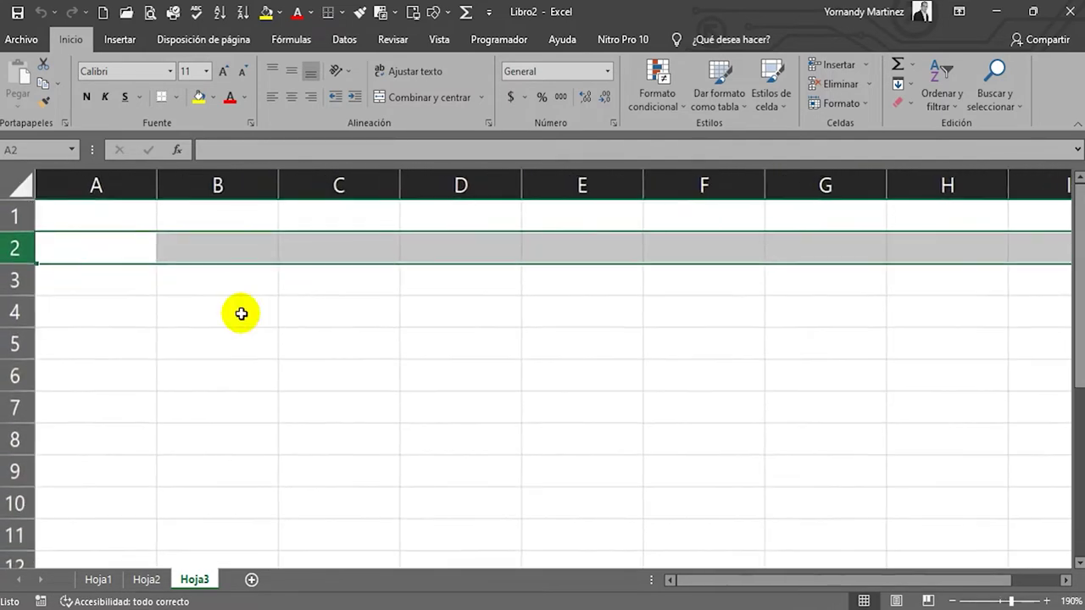
pyautogui.click(445, 378)
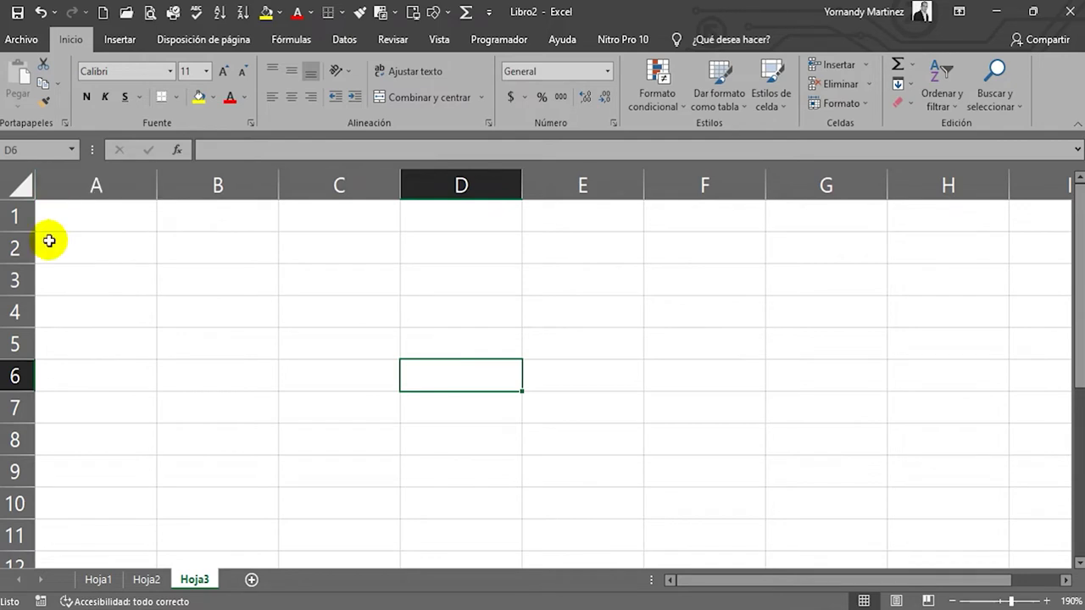
pyautogui.click(17, 342)
pyautogui.click(19, 246)
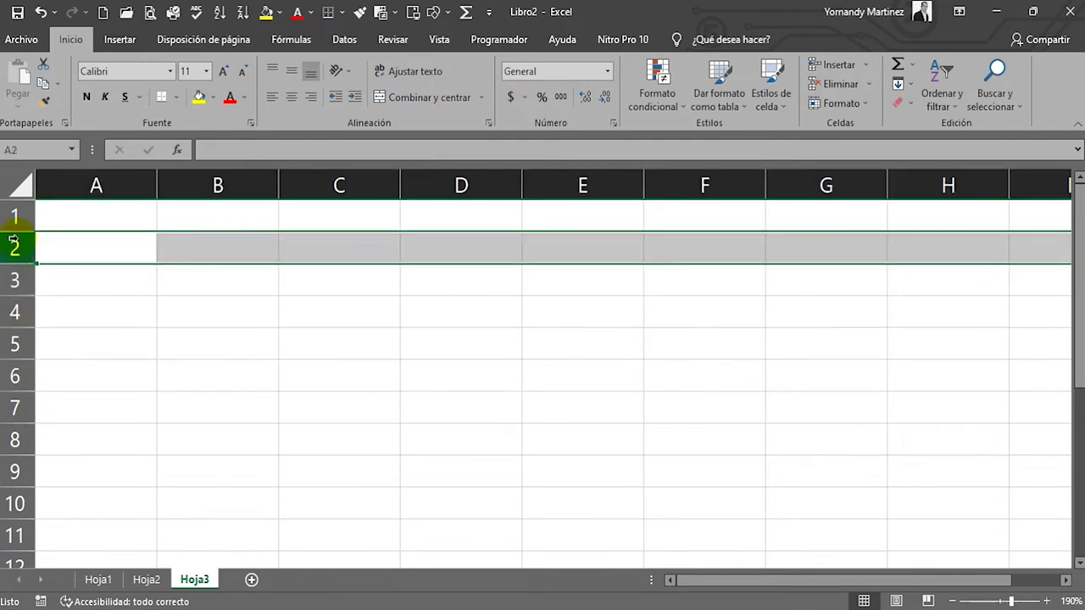
pyautogui.click(15, 217)
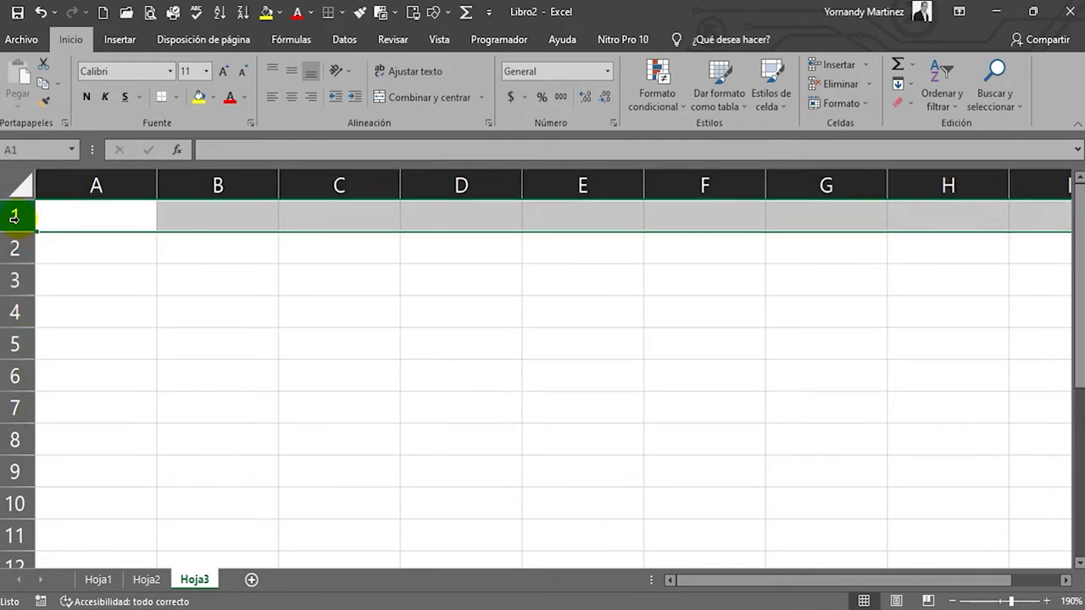
pyautogui.moveTo(1080, 248); pyautogui.dragTo(1002, 249)
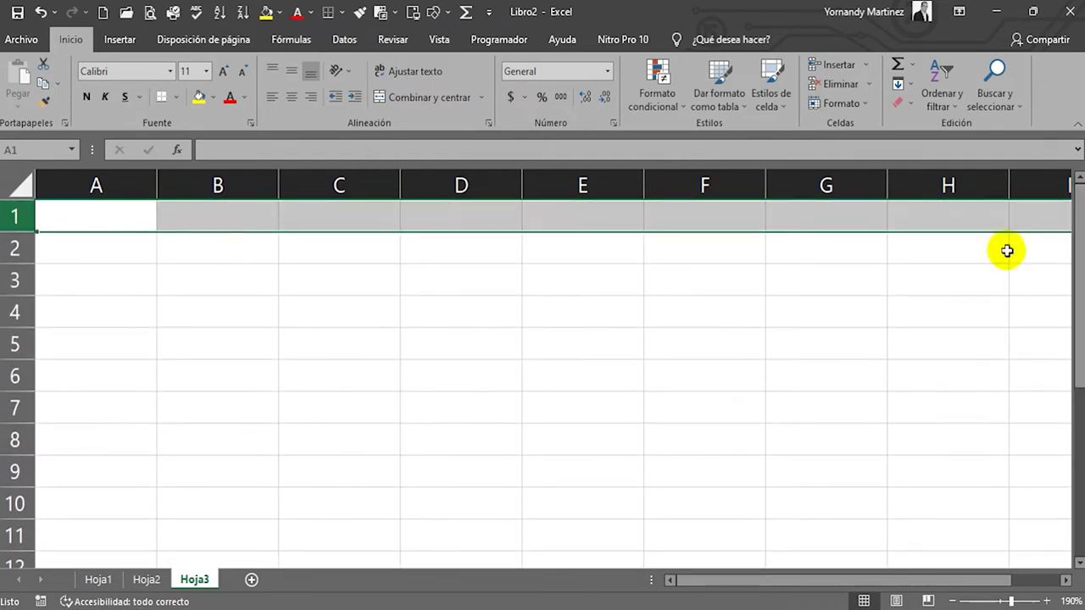
# Select cell A3 and settle on cell B3 to examine how column letter and row number identify a cell
pyautogui.click(65, 276)
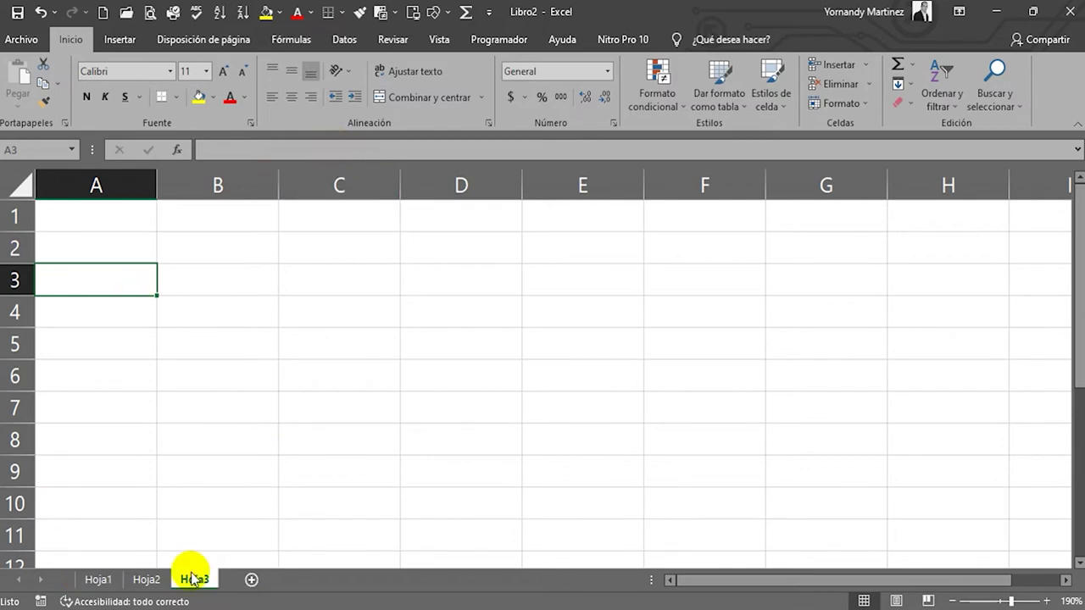
pyautogui.click(237, 283)
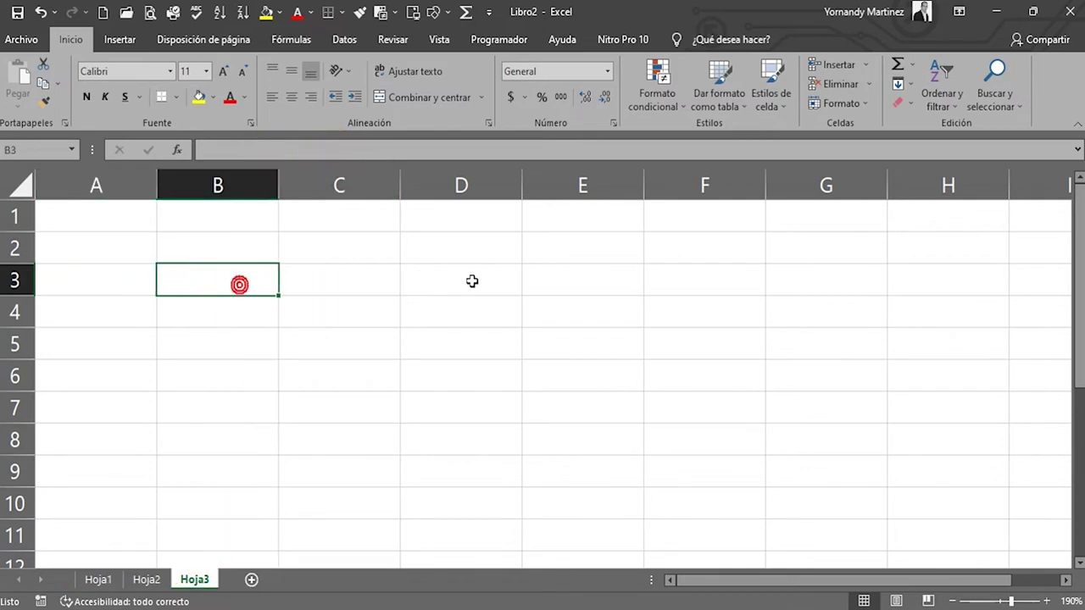
pyautogui.click(254, 190)
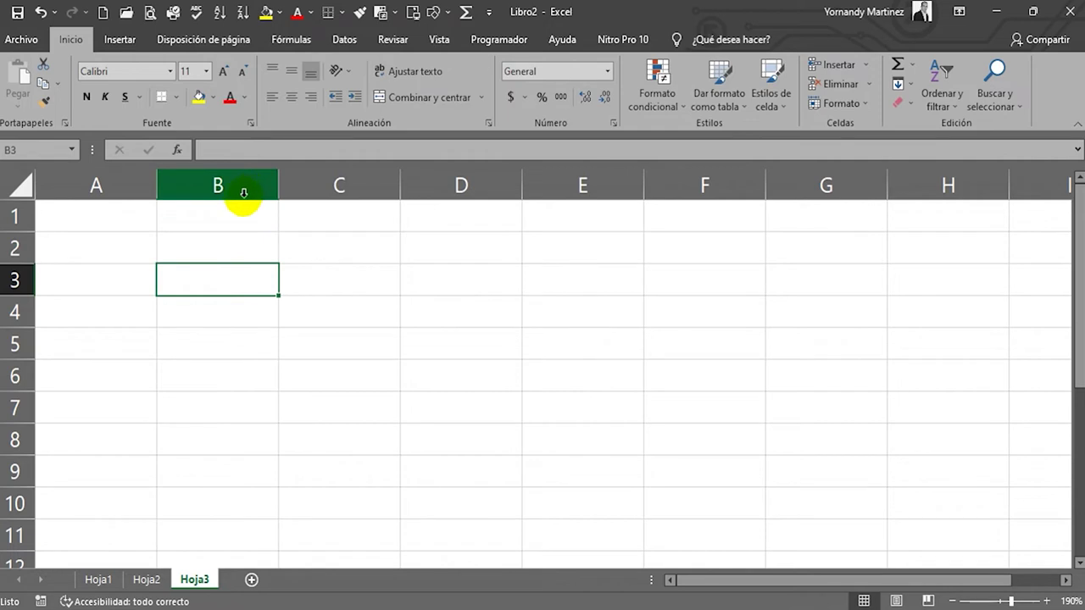
pyautogui.click(210, 279)
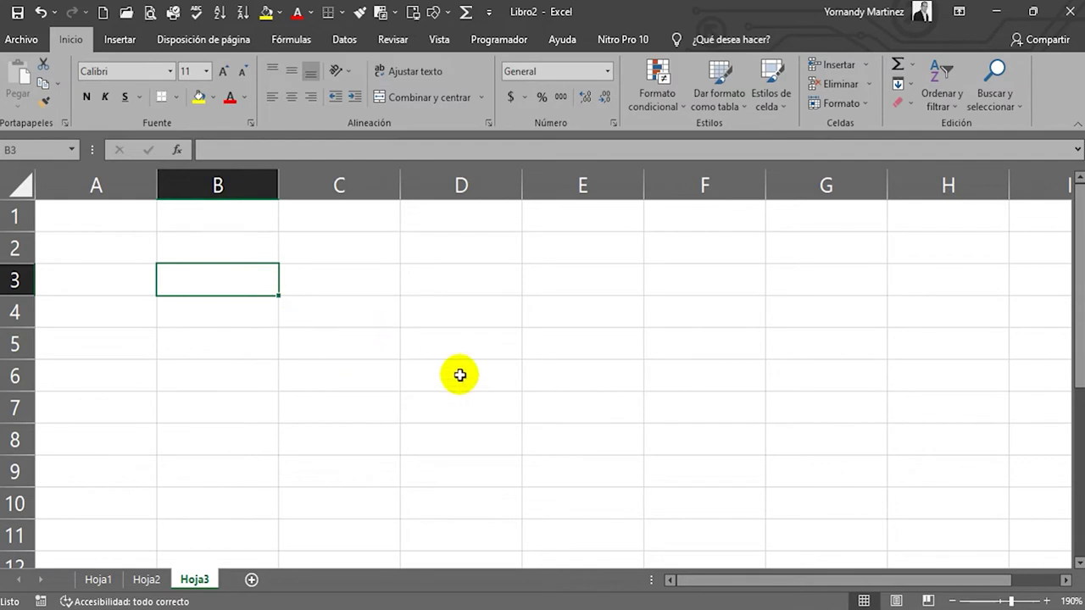
# Fill cell C5 with yellow
pyautogui.click(360, 342)
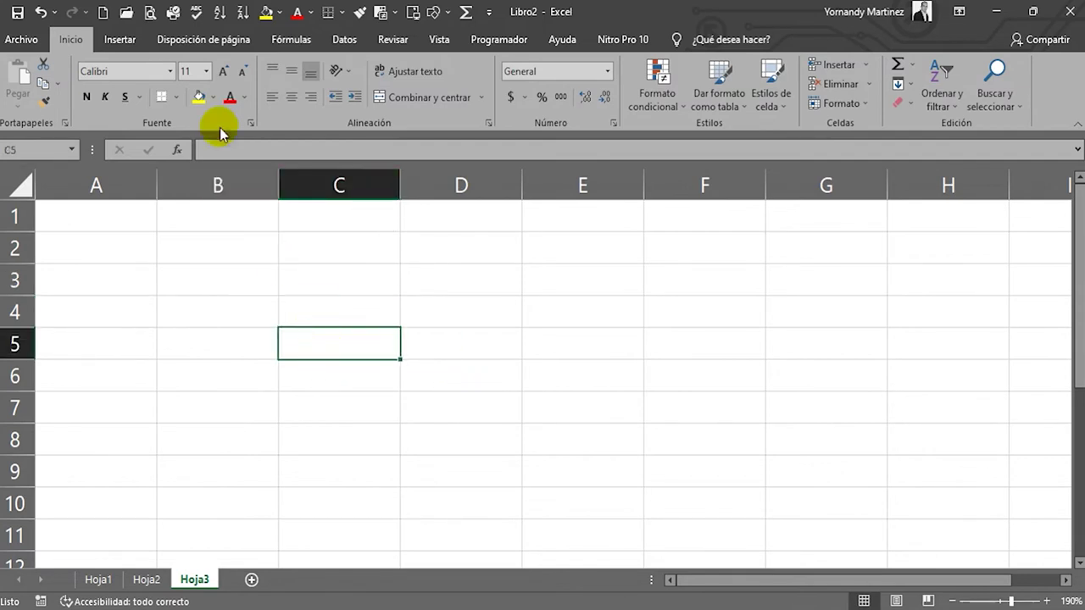
pyautogui.click(198, 95)
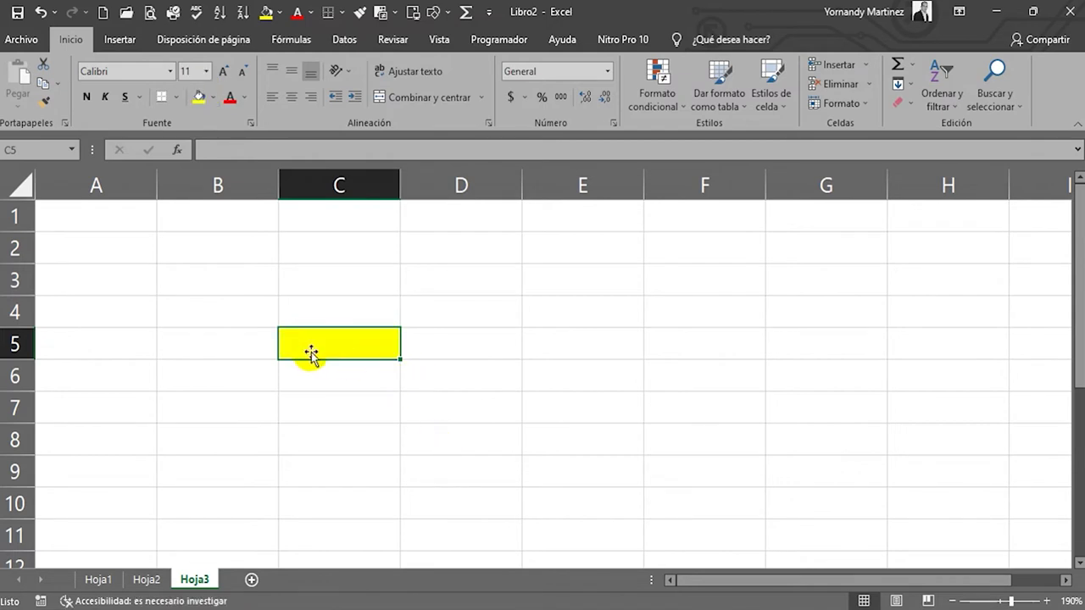
# Select column C and row 5 together to examine their intersection, and return to cell C5
pyautogui.click(346, 184)
pyautogui.keyDown('ctrl'); pyautogui.click(10, 344); pyautogui.keyUp('ctrl')
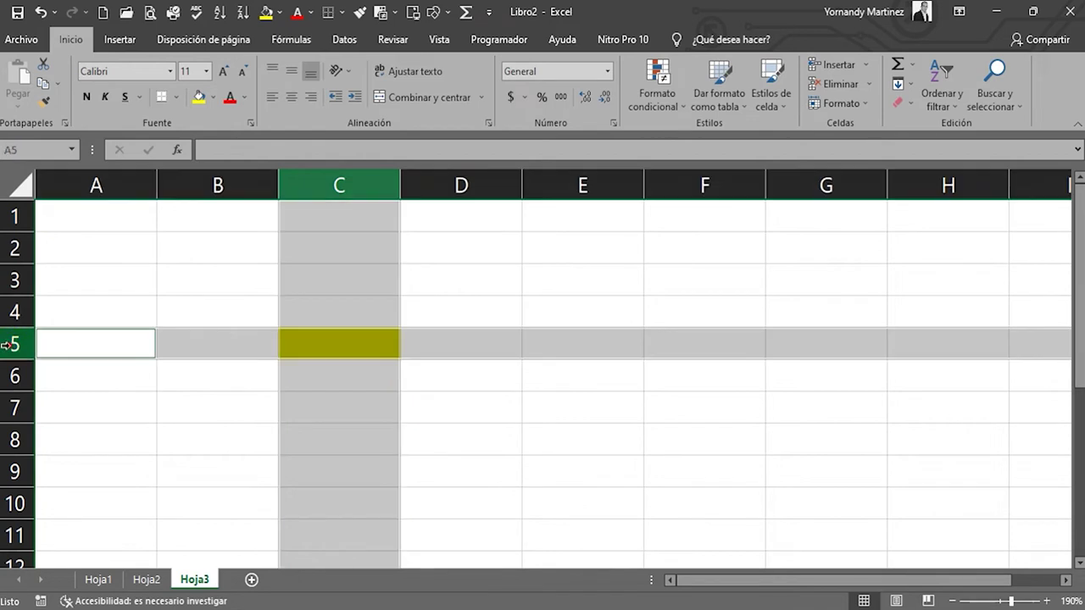
pyautogui.click(355, 352)
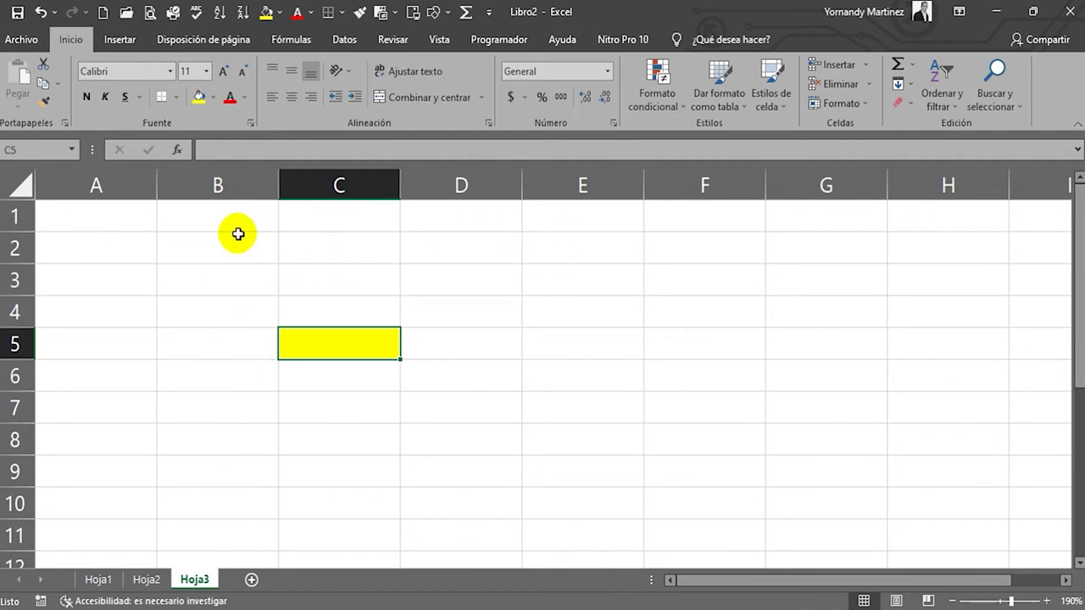
# Fill the range B2:E2 with the standard light green colour, and reselect the range and its first cell B2
pyautogui.moveTo(190, 243); pyautogui.dragTo(590, 244)
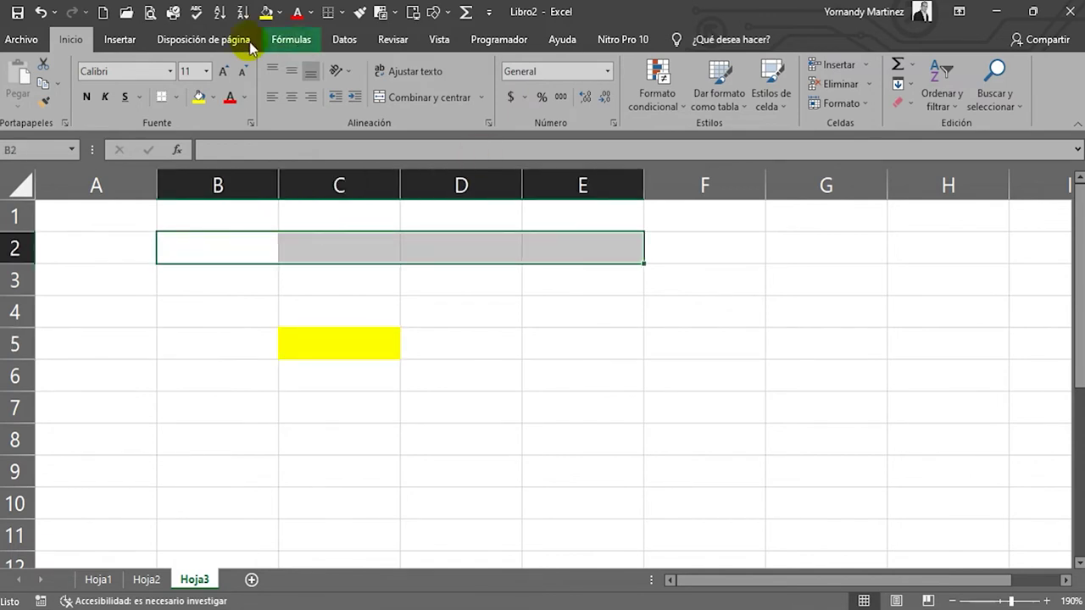
pyautogui.click(213, 97)
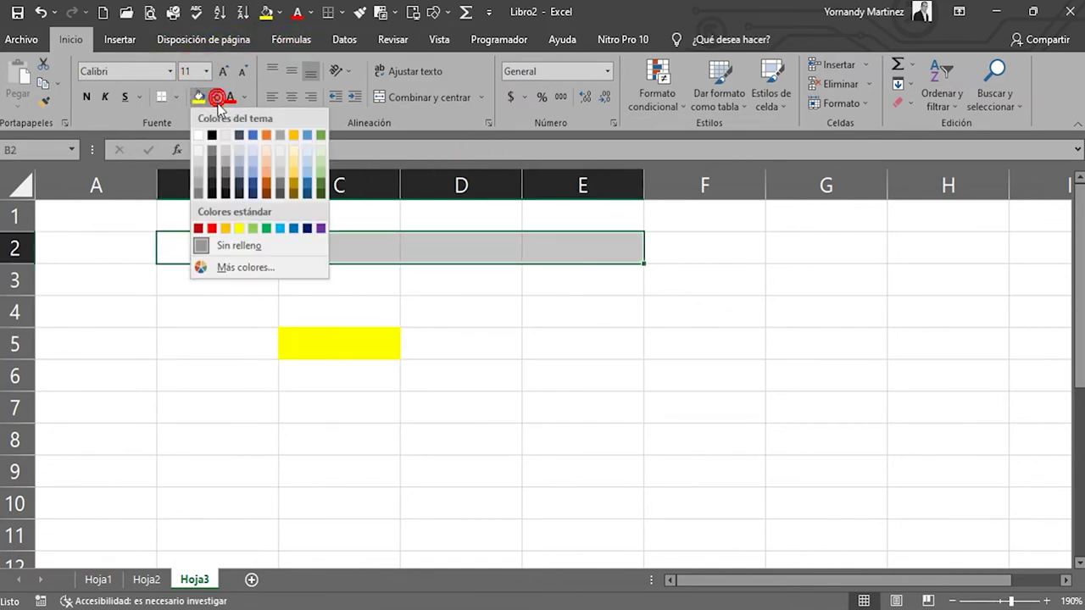
pyautogui.click(253, 228)
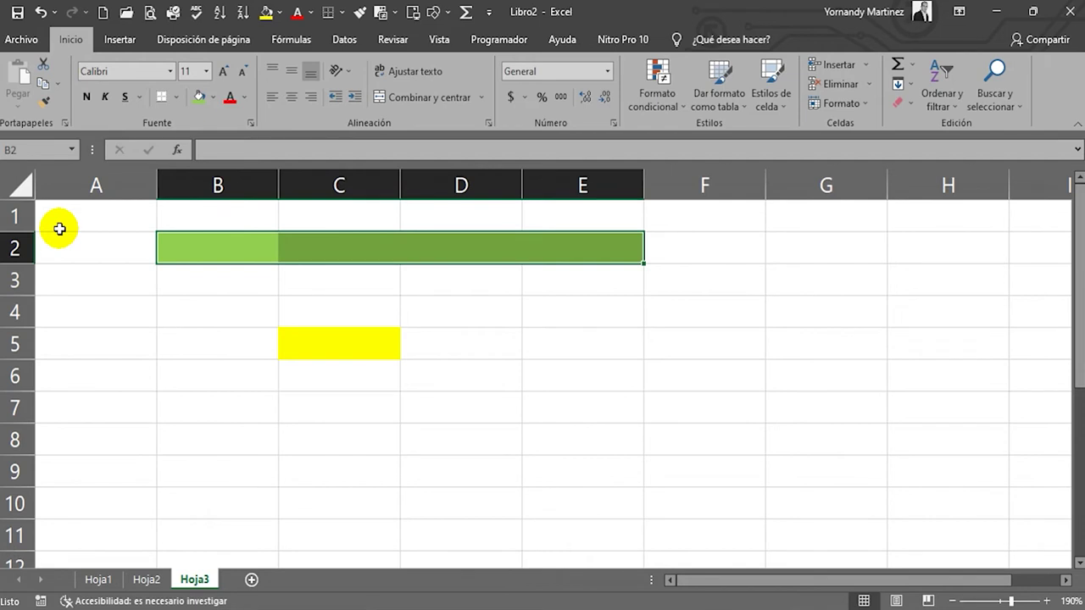
pyautogui.moveTo(167, 248); pyautogui.dragTo(573, 251)
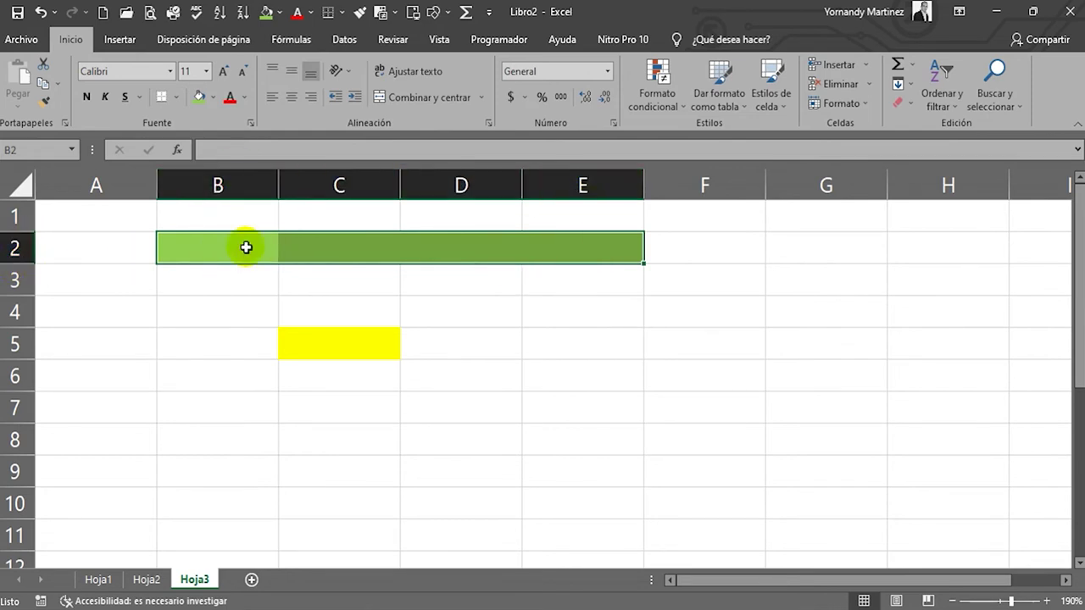
pyautogui.click(191, 255)
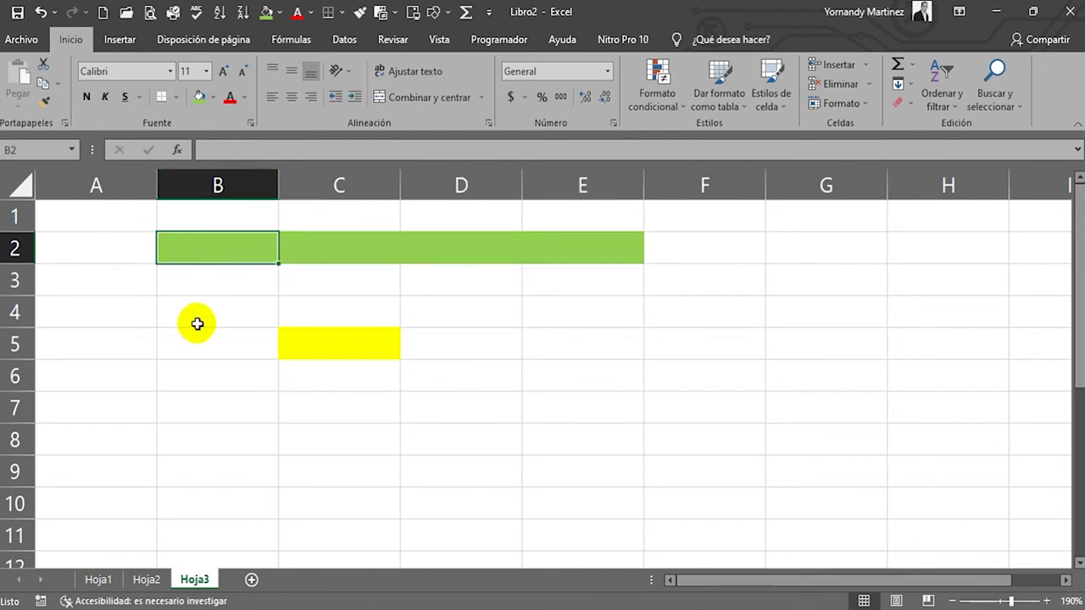
# Select cell E2 as the end of the green range, and reselect the whole range B2:E2
pyautogui.click(607, 250)
pyautogui.moveTo(209, 251); pyautogui.dragTo(600, 259)
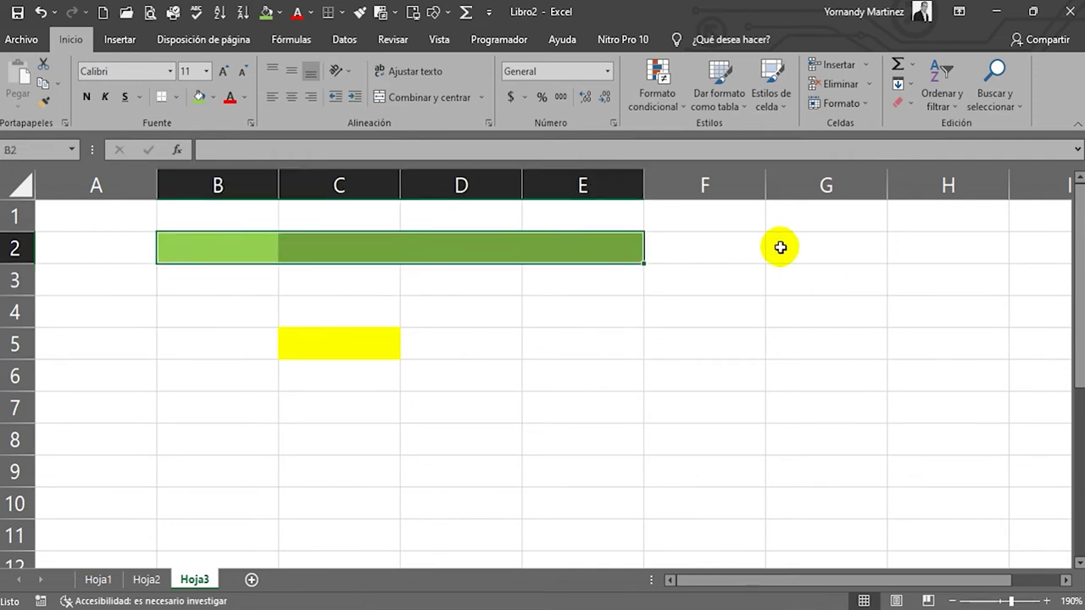
# Fill the range G2:G11 with the standard light blue colour, and select its first and last cells, G2 and G11
pyautogui.moveTo(800, 247); pyautogui.dragTo(813, 535)
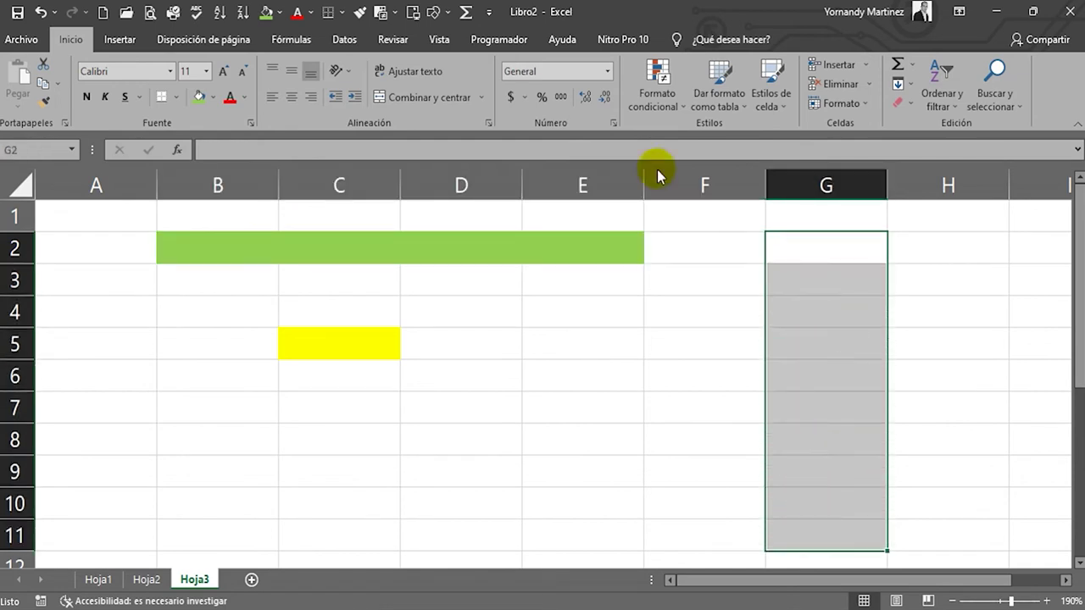
pyautogui.click(213, 97)
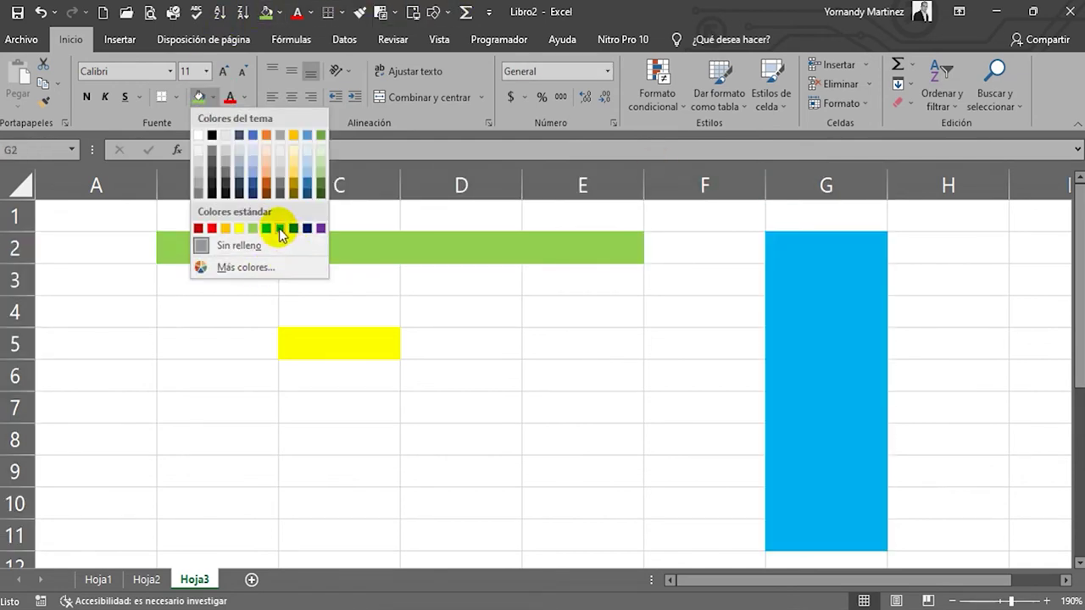
pyautogui.click(280, 228)
pyautogui.click(979, 262)
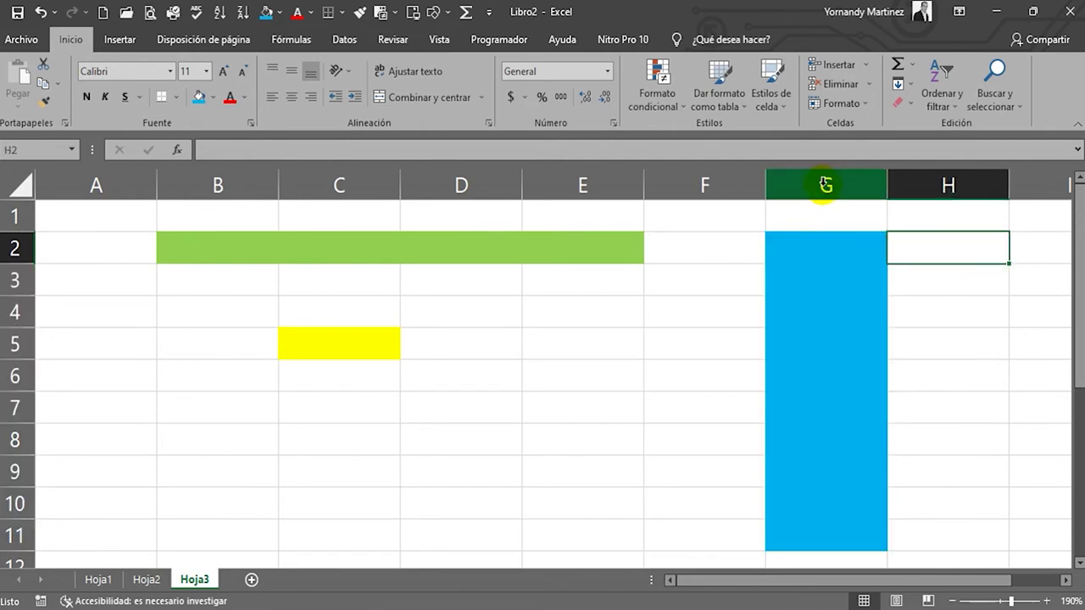
pyautogui.click(777, 246)
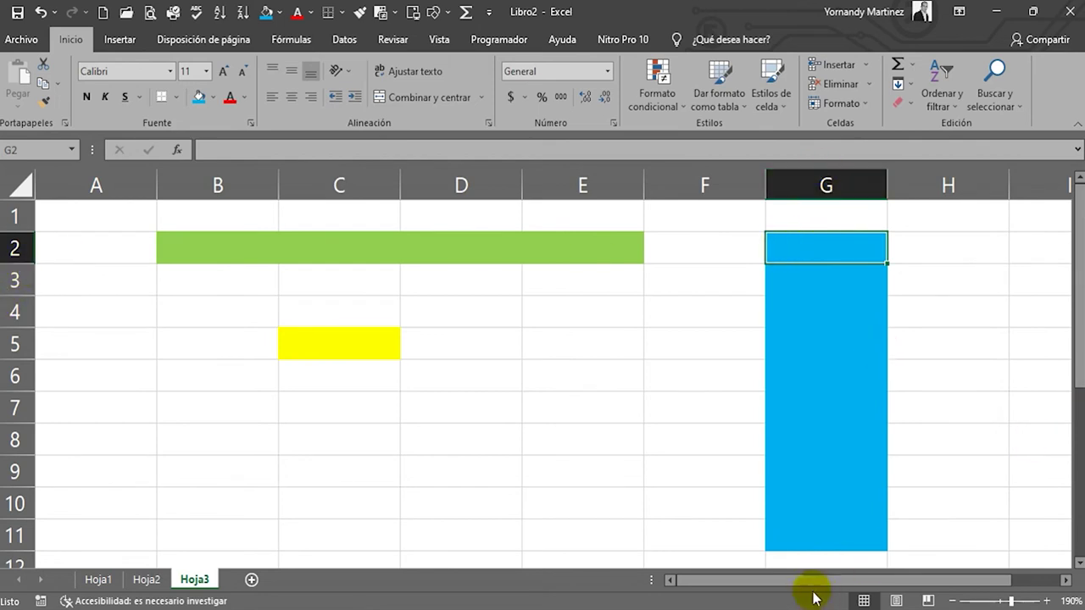
pyautogui.click(815, 535)
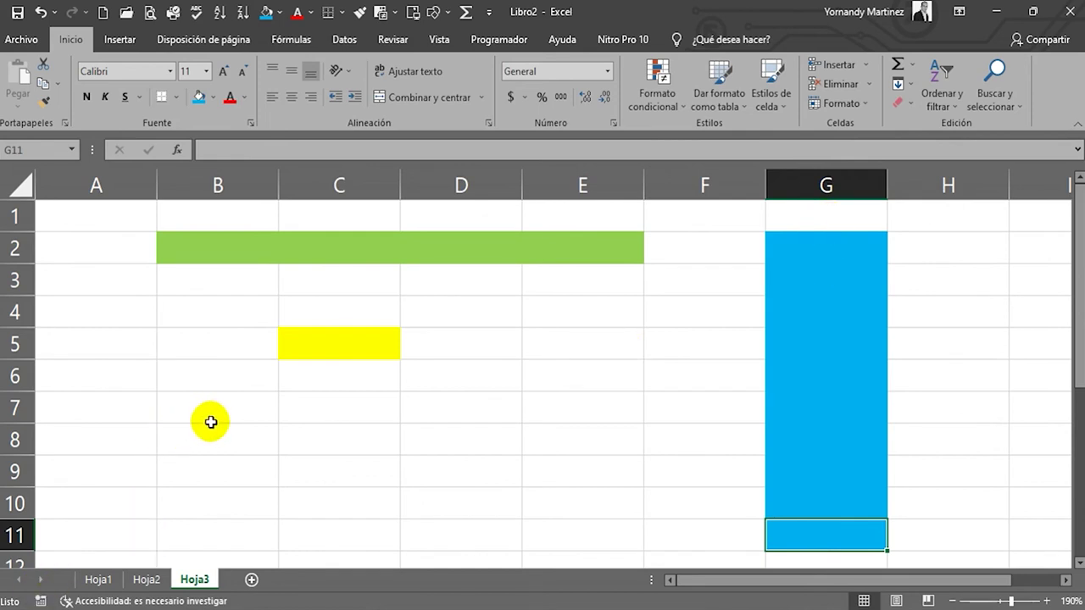
# Fill the range B7:E10 with a light orange theme colour
pyautogui.moveTo(220, 415); pyautogui.dragTo(588, 508)
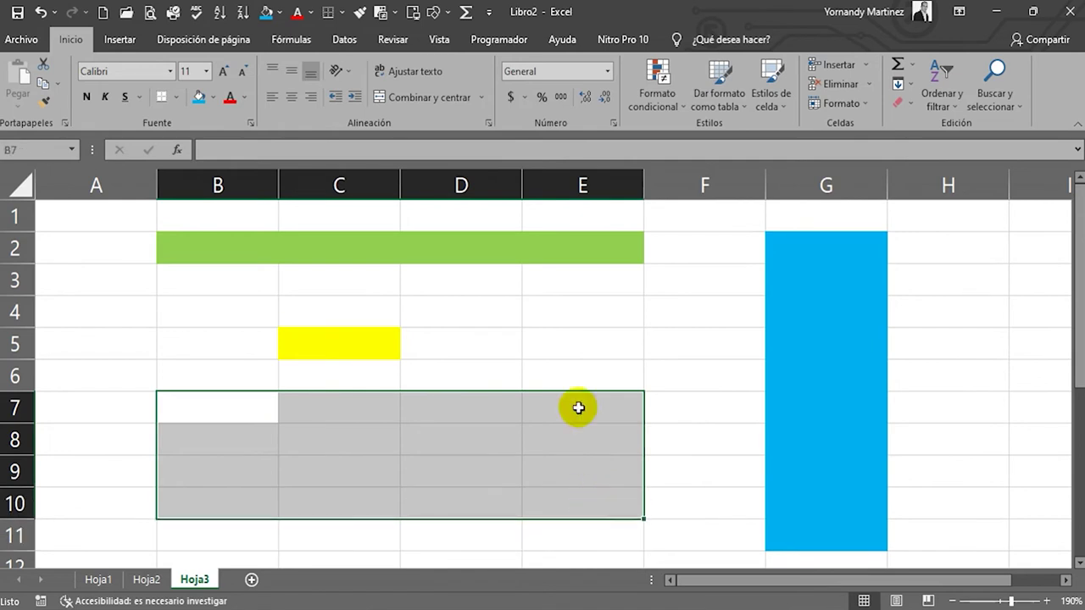
pyautogui.click(210, 98)
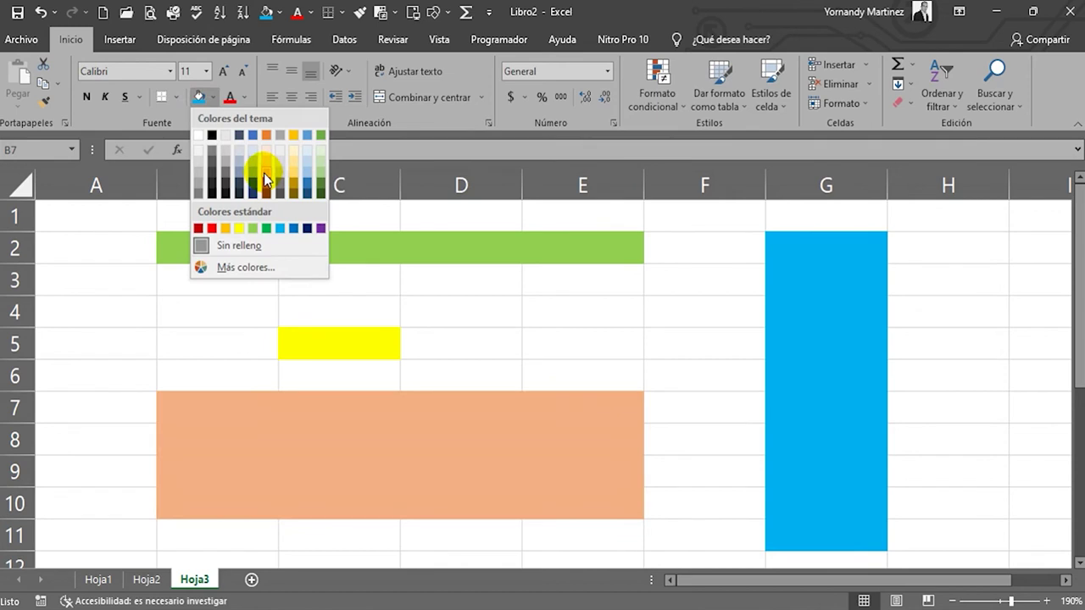
pyautogui.click(265, 179)
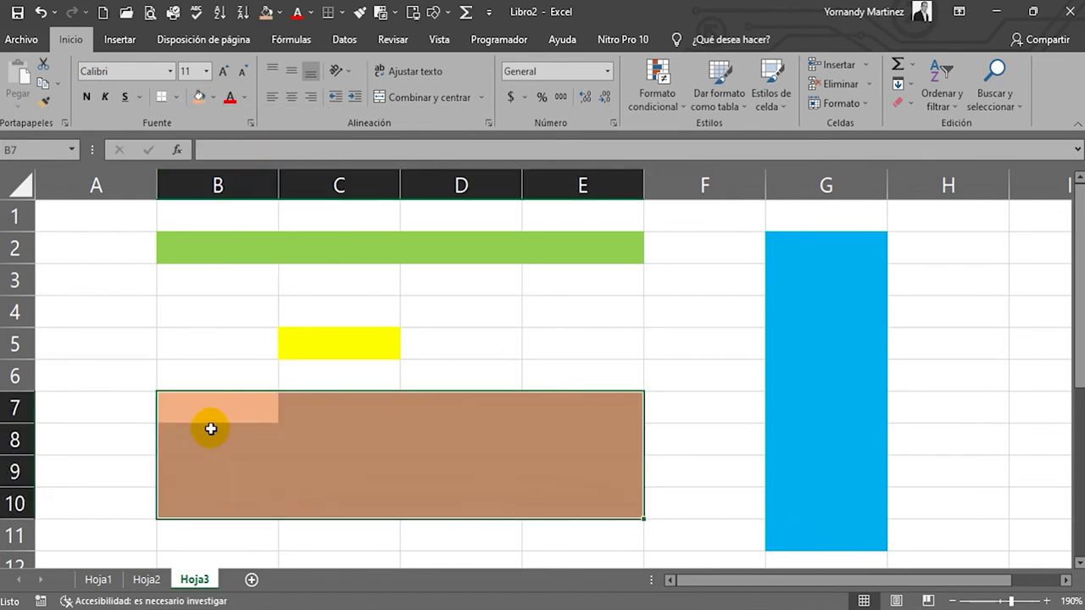
# Examine the orange range by selecting its corner cells B7 and E10 and the whole block B7:E10, ending on cell A1
pyautogui.click(206, 413)
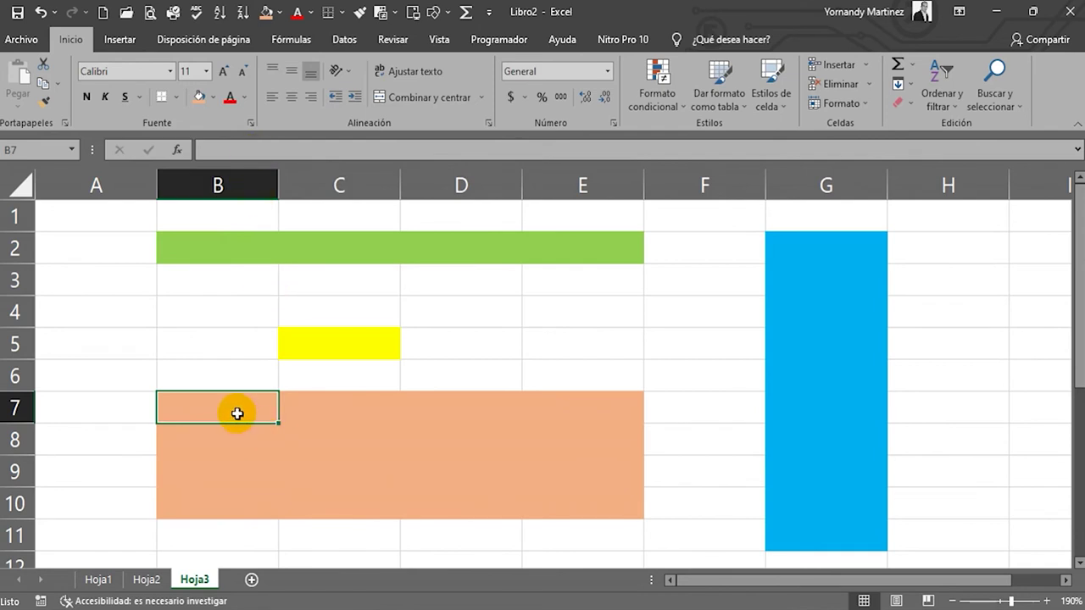
pyautogui.click(599, 508)
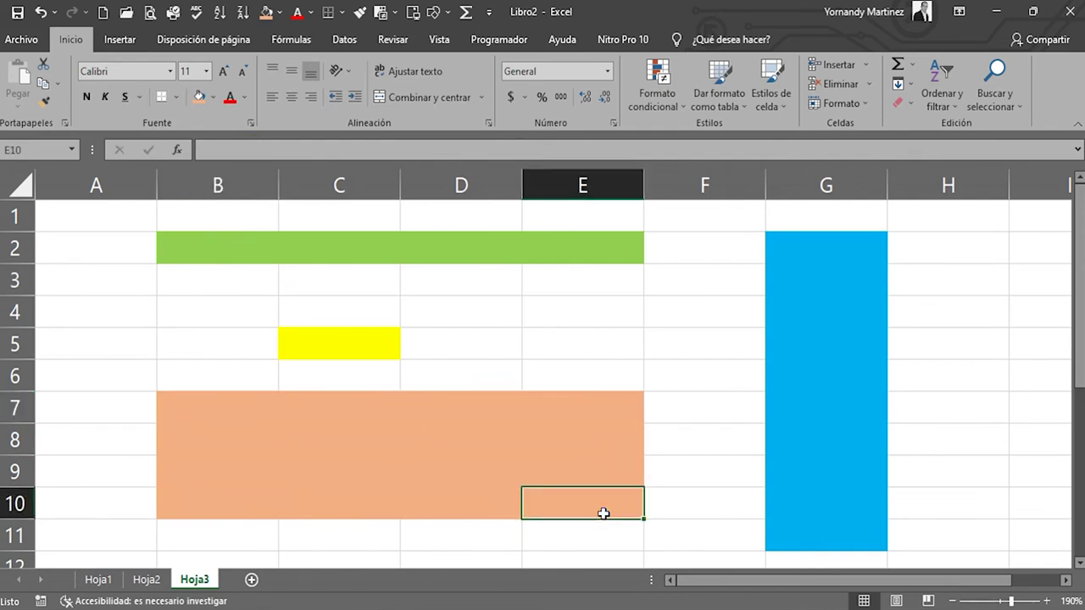
pyautogui.click(190, 408)
pyautogui.moveTo(190, 407); pyautogui.dragTo(616, 488)
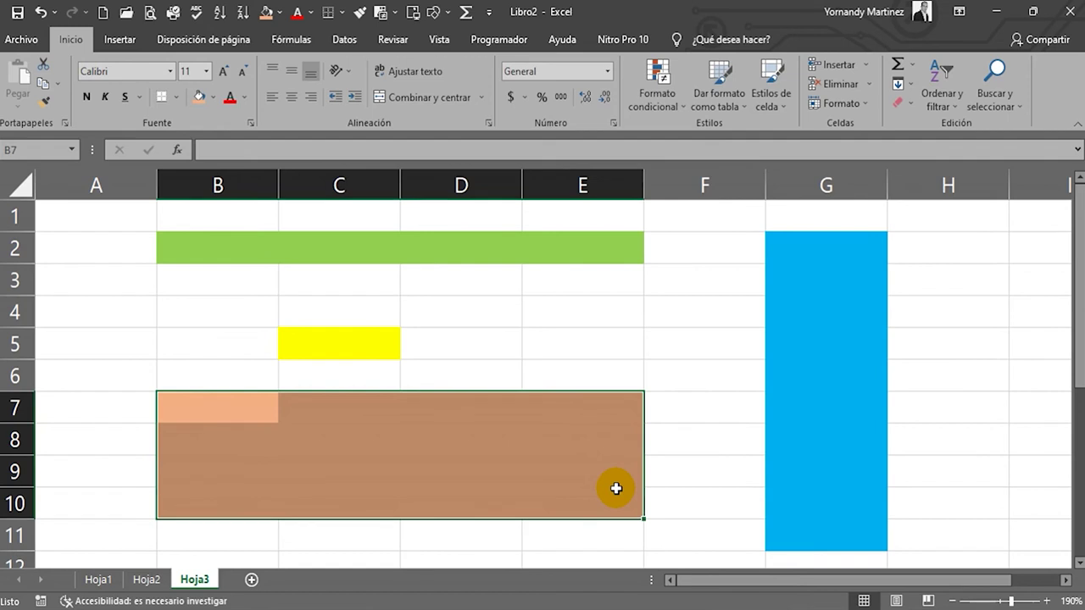
pyautogui.click(102, 216)
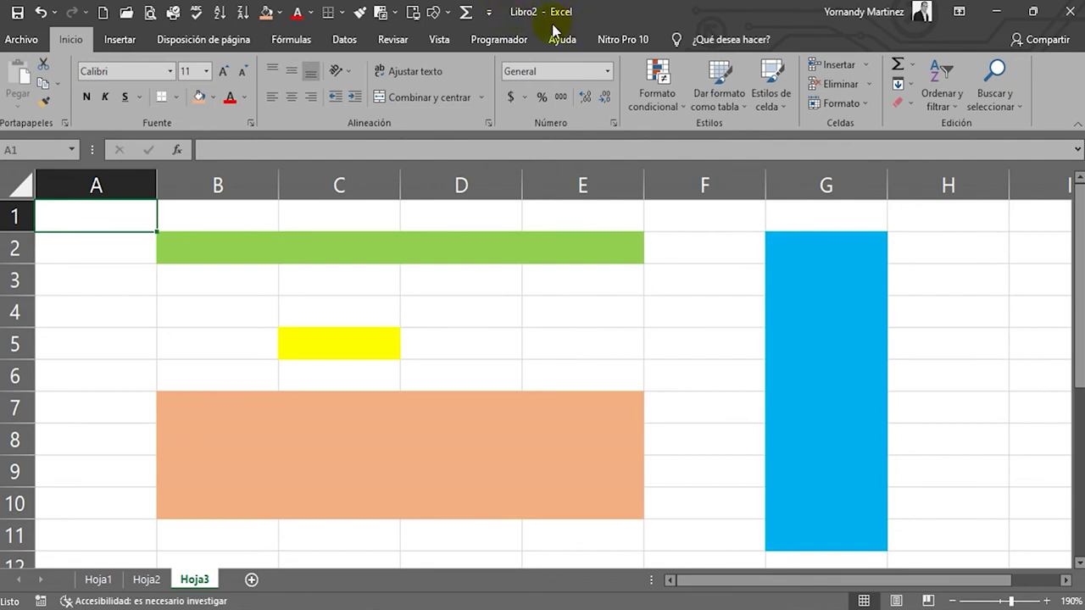
# Switch through the worksheets Hoja1, Hoja2 and Hoja3 to review them, ending on Hoja3
pyautogui.click(98, 580)
pyautogui.click(142, 580)
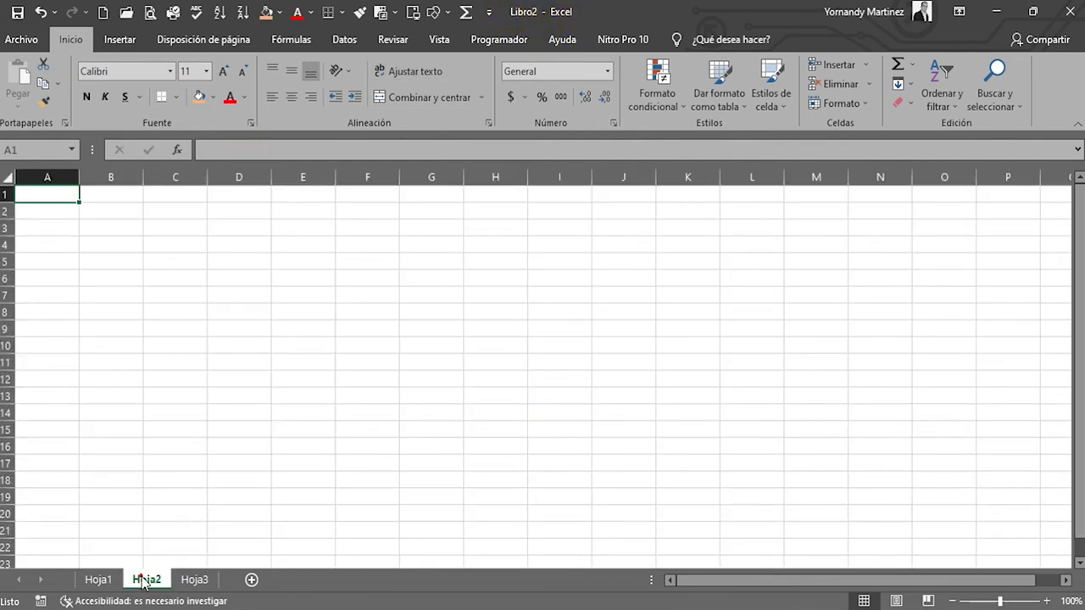
pyautogui.click(194, 581)
pyautogui.click(98, 580)
pyautogui.click(190, 579)
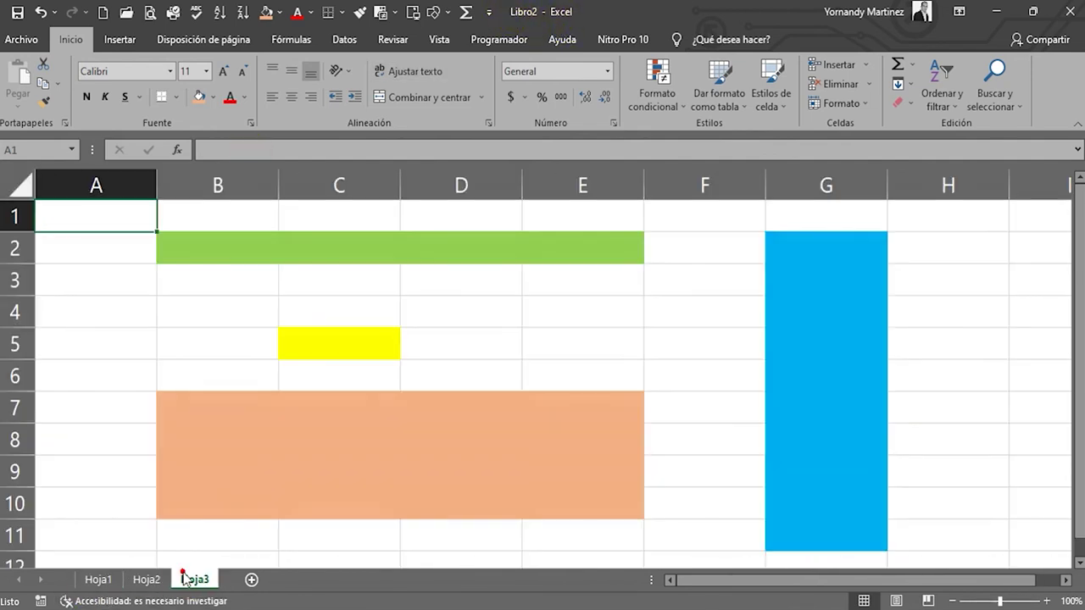
# Select column B, row 5 and cell C5 one after another to review what a column, a row and a cell are
pyautogui.click(221, 183)
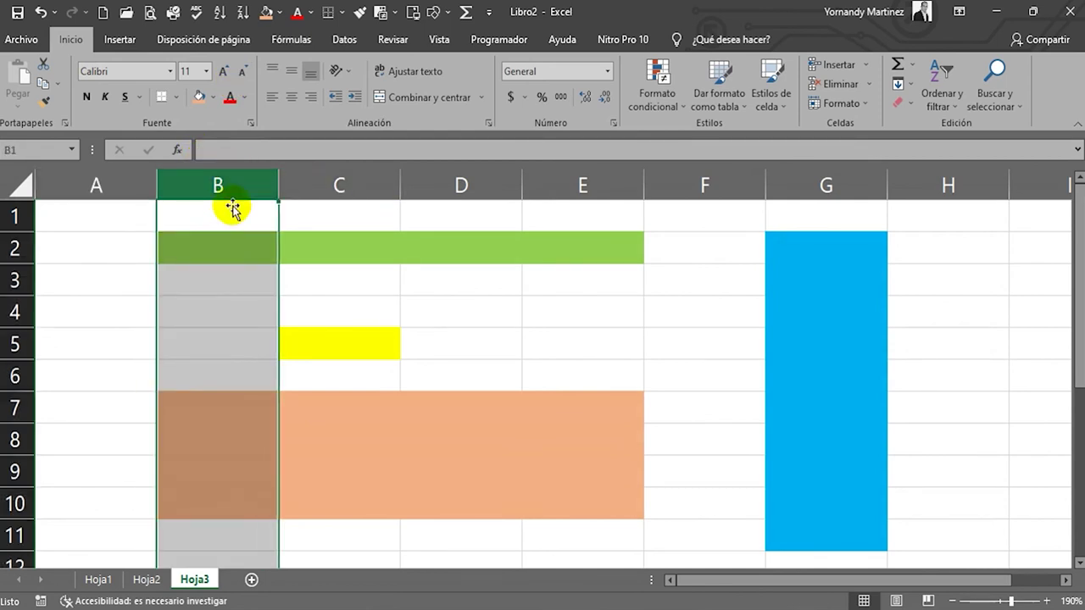
pyautogui.click(14, 345)
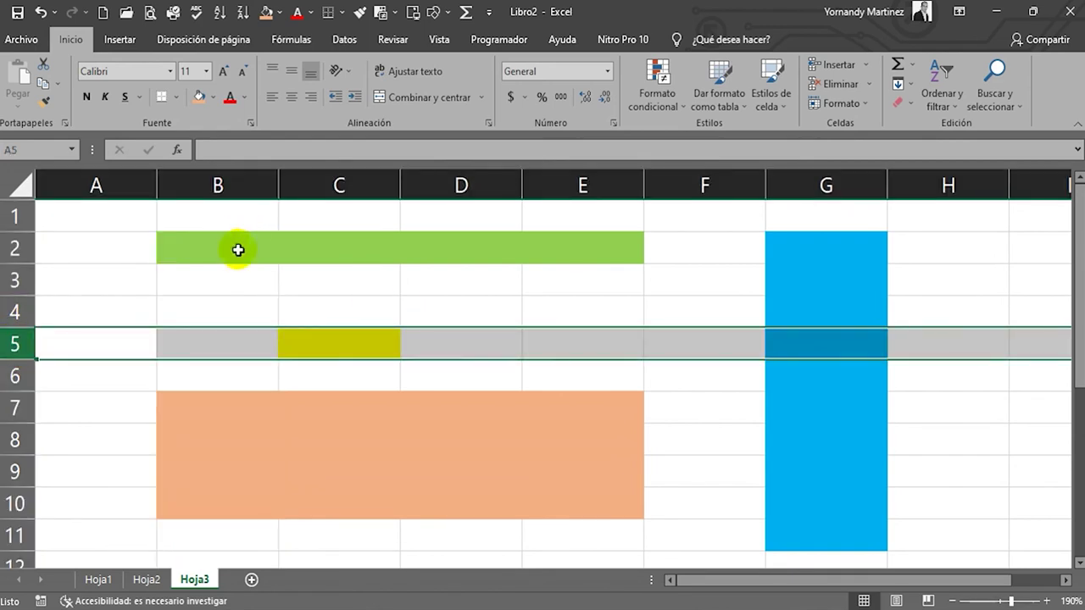
pyautogui.click(332, 347)
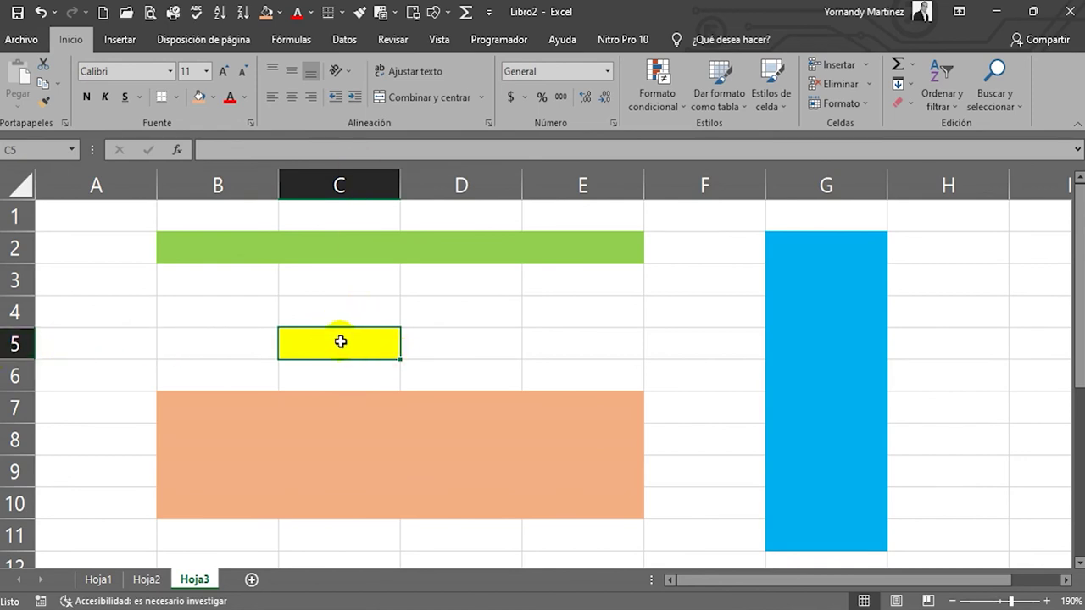
# Select the green range B2:E2 and the blue range G2:G11 in turn to review horizontal and vertical ranges
pyautogui.moveTo(177, 239); pyautogui.dragTo(577, 263)
pyautogui.moveTo(823, 247); pyautogui.dragTo(778, 530)
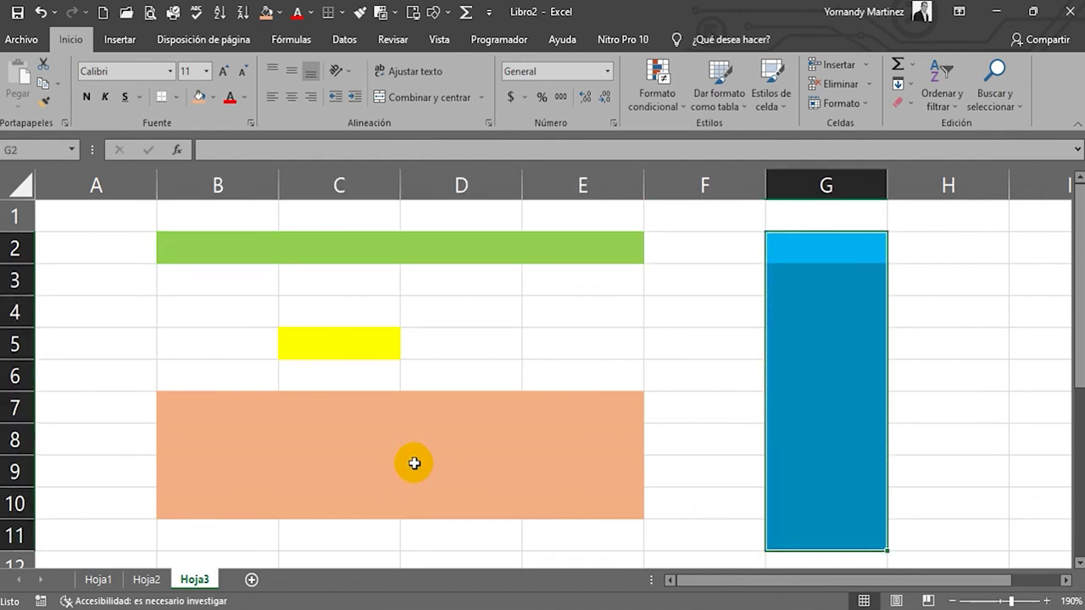